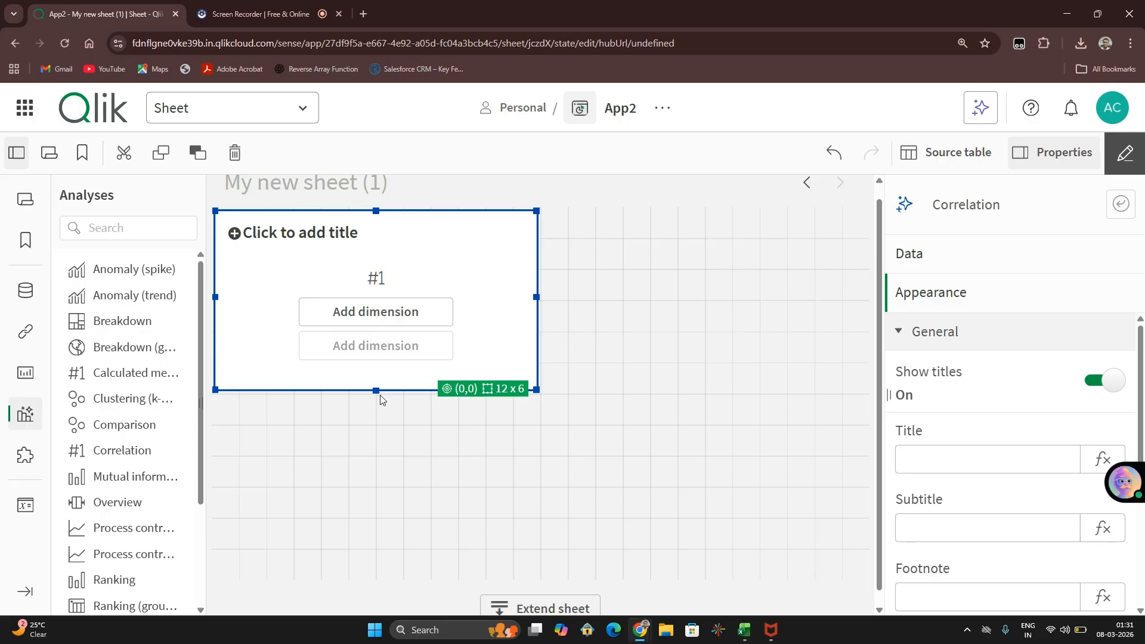
Step: Resize the empty Correlation chart to 12 x 7 grid cells and set AveragePrice as its first dimension
{"action": "left_click_drag", "start_coordinate": [376, 391], "coordinate": [376, 420]}
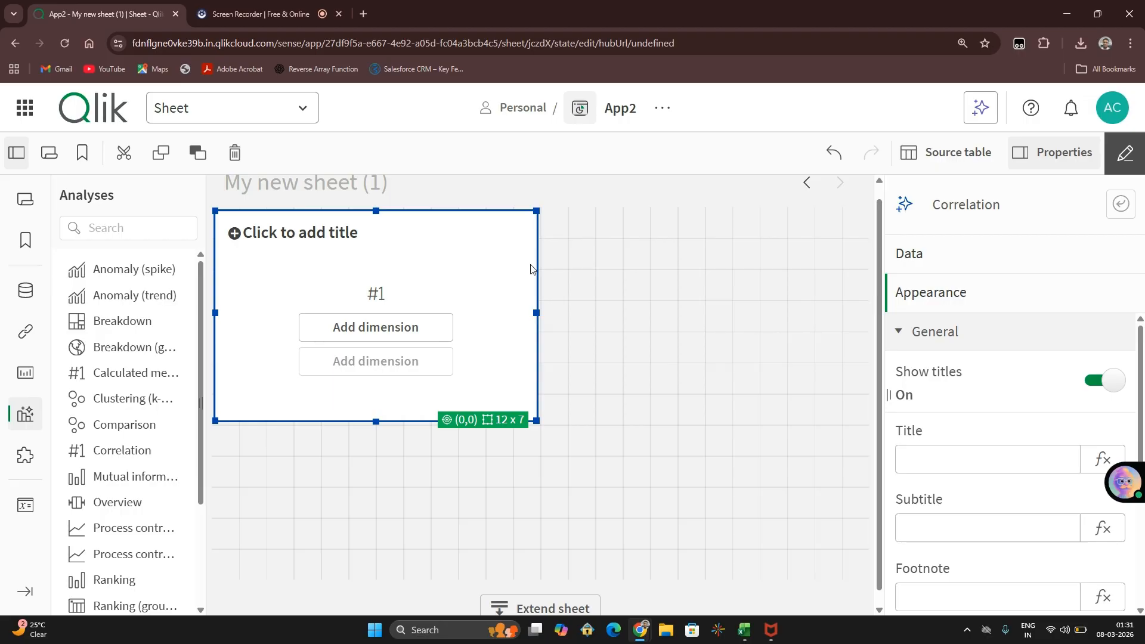
{"action": "left_click", "coordinate": [211, 12]}
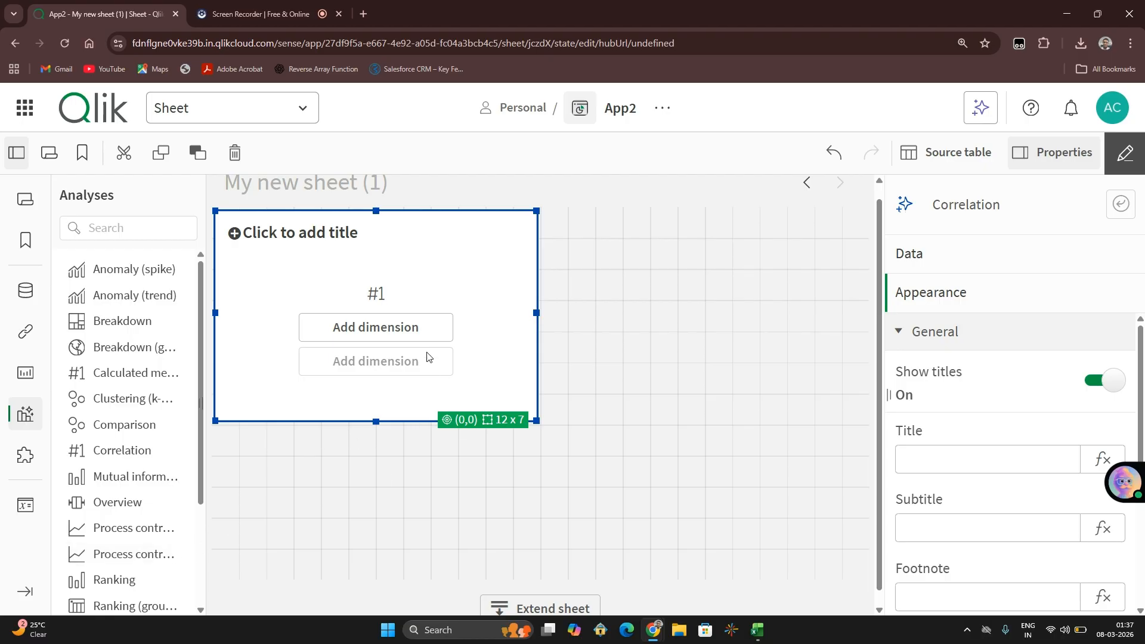
{"action": "left_click", "coordinate": [393, 337]}
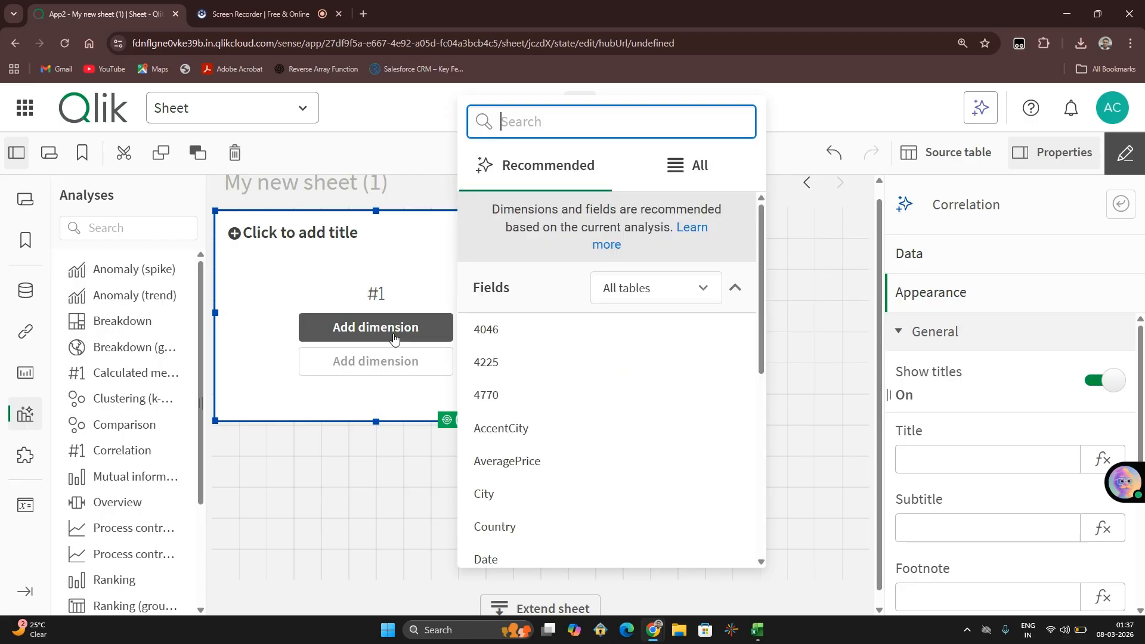
{"action": "left_click", "coordinate": [501, 469]}
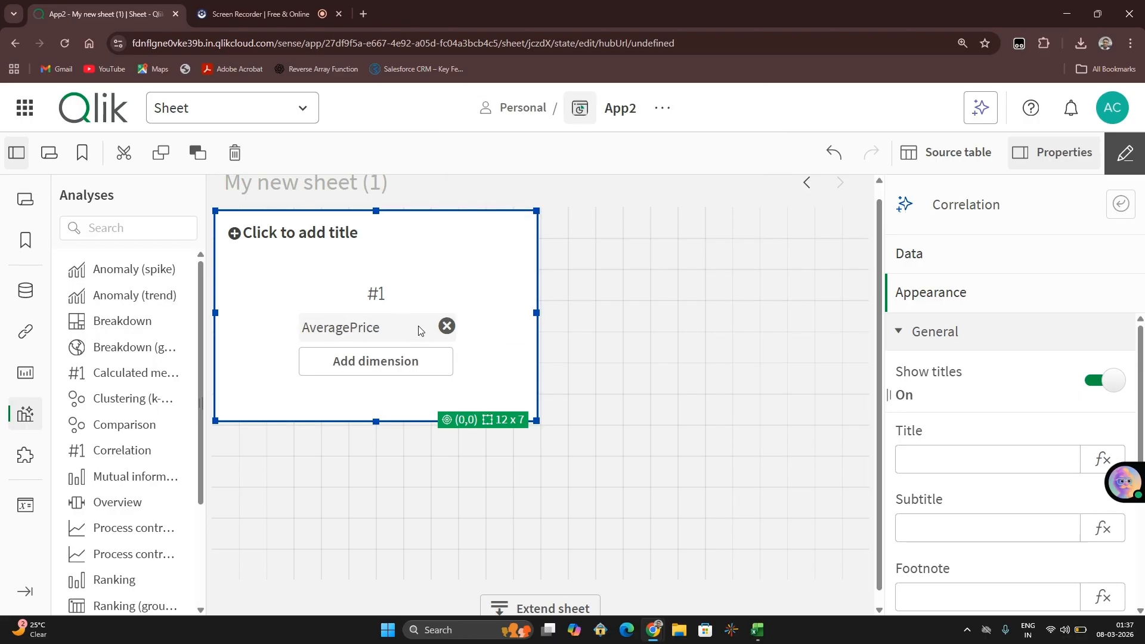
{"action": "left_click", "coordinate": [441, 328]}
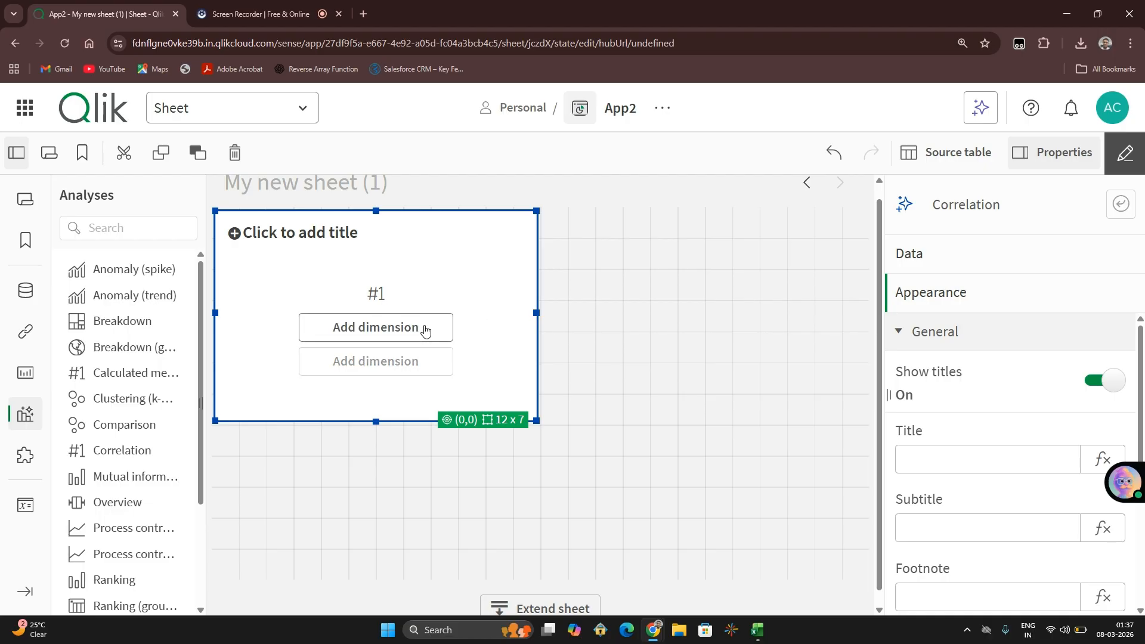
{"action": "left_click", "coordinate": [425, 330]}
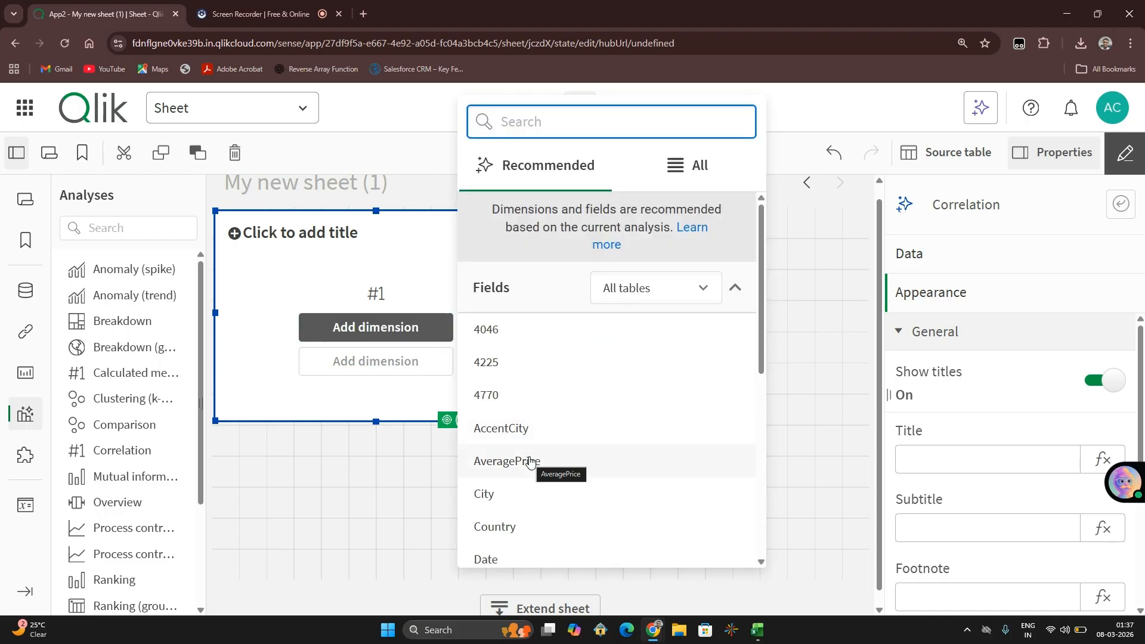
{"action": "left_click", "coordinate": [682, 165]}
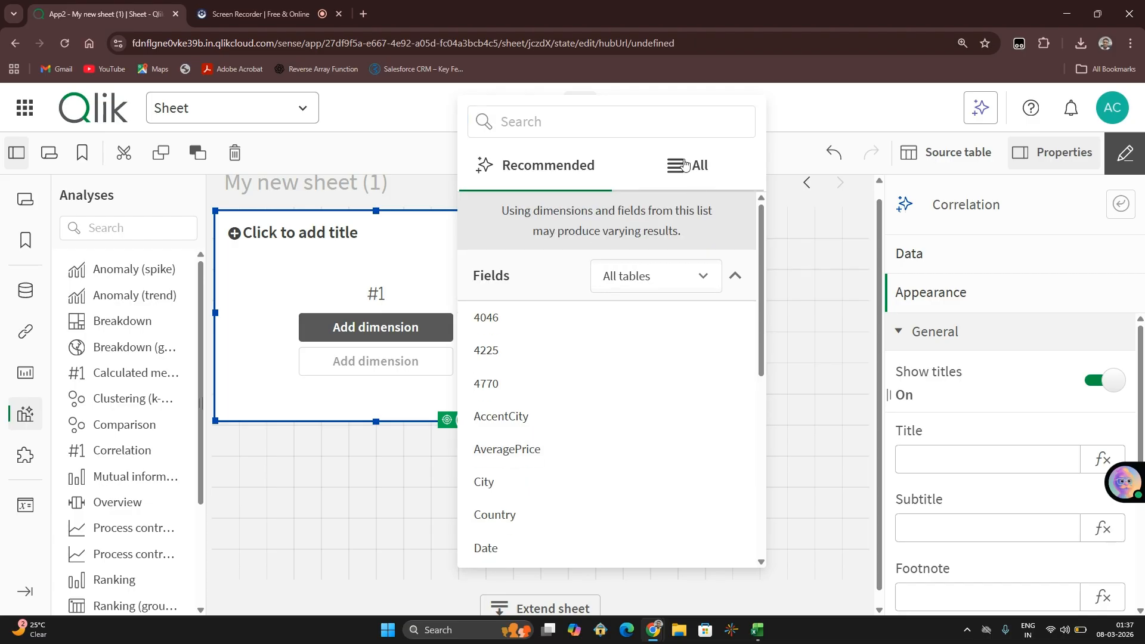
{"action": "left_click", "coordinate": [512, 452]}
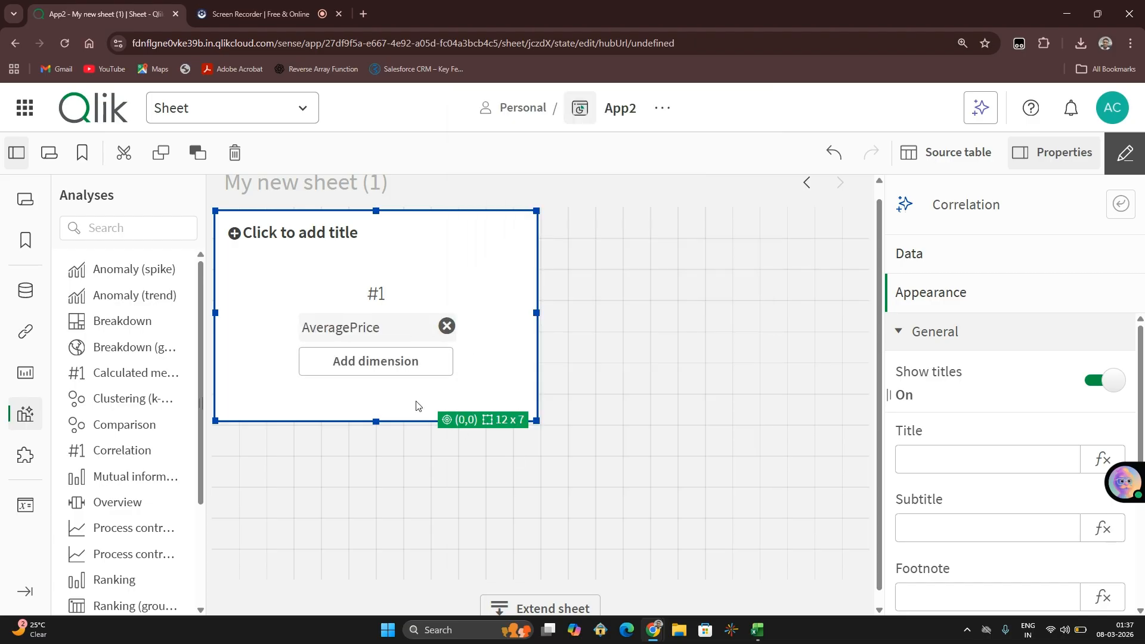
Step: Add Total Volume as the second dimension and enlarge the correlation chart to 23 x 10 grid cells
{"action": "left_click", "coordinate": [411, 361]}
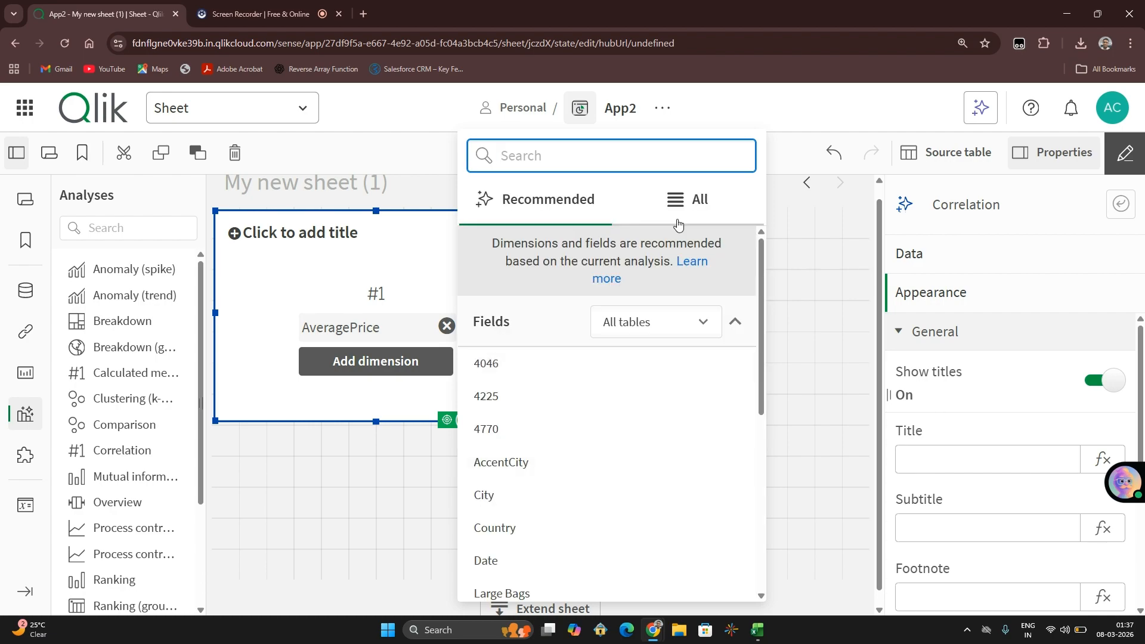
{"action": "left_click", "coordinate": [677, 220]}
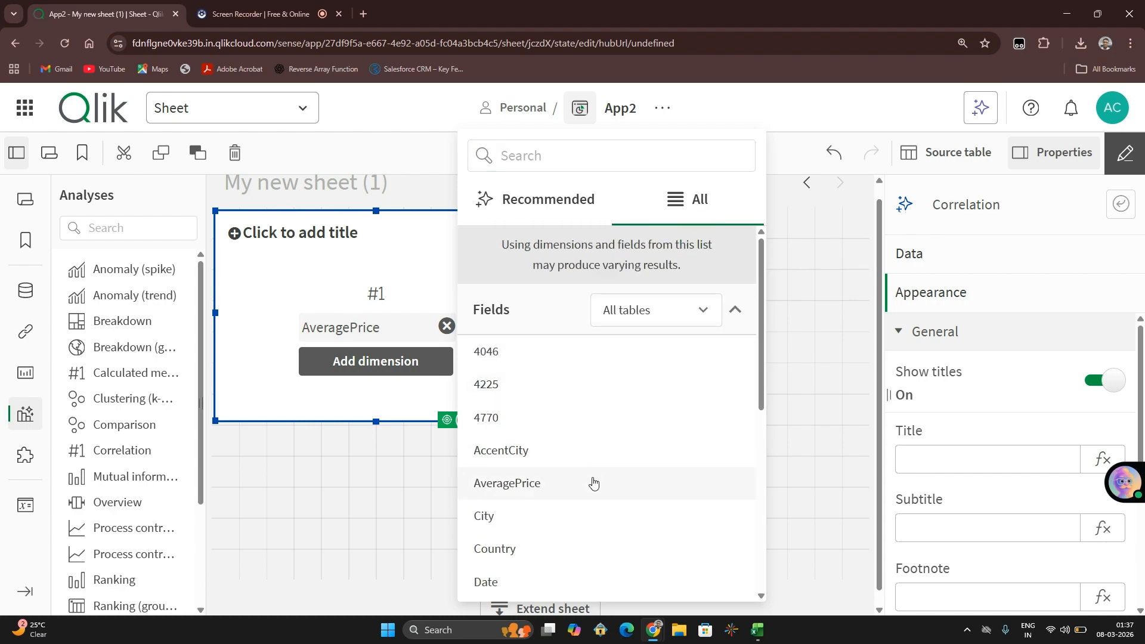
{"action": "scroll", "coordinate": [603, 365], "scroll_direction": "down", "scroll_amount": 5}
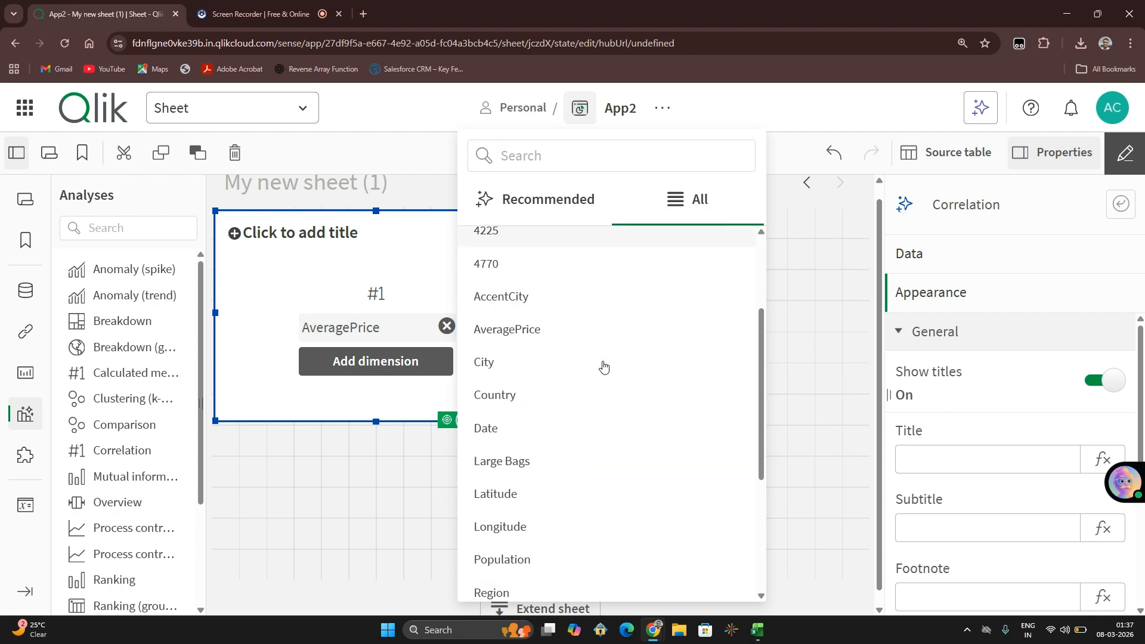
{"action": "scroll", "coordinate": [603, 365], "scroll_direction": "down", "scroll_amount": 3}
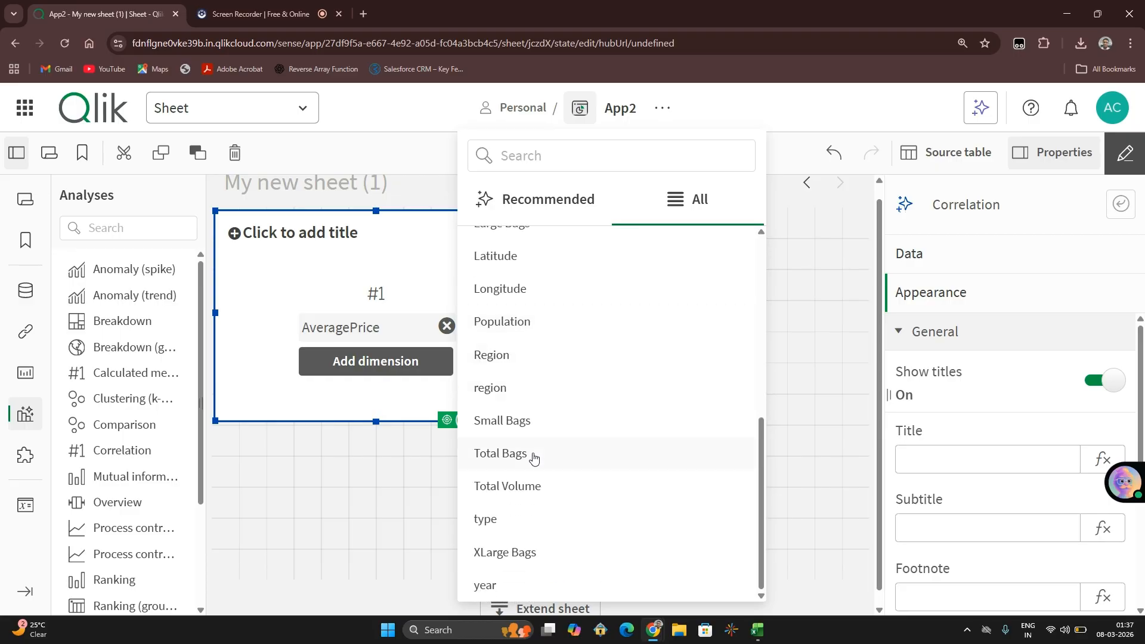
{"action": "left_click", "coordinate": [527, 484]}
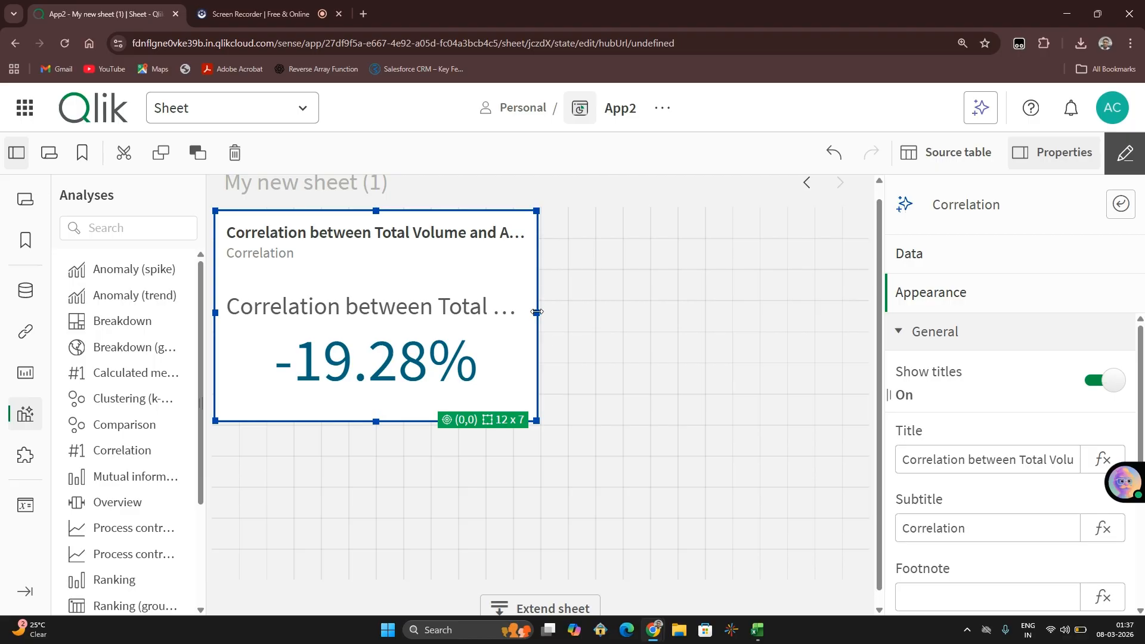
{"action": "left_click_drag", "start_coordinate": [536, 313], "coordinate": [838, 316]}
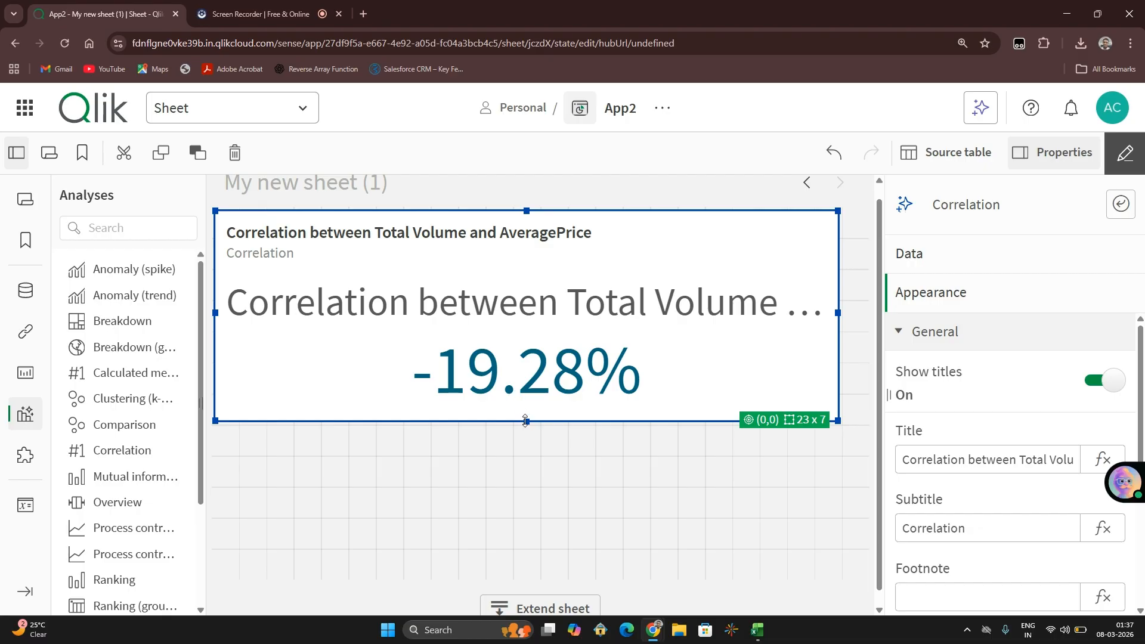
{"action": "left_click_drag", "start_coordinate": [525, 421], "coordinate": [508, 514]}
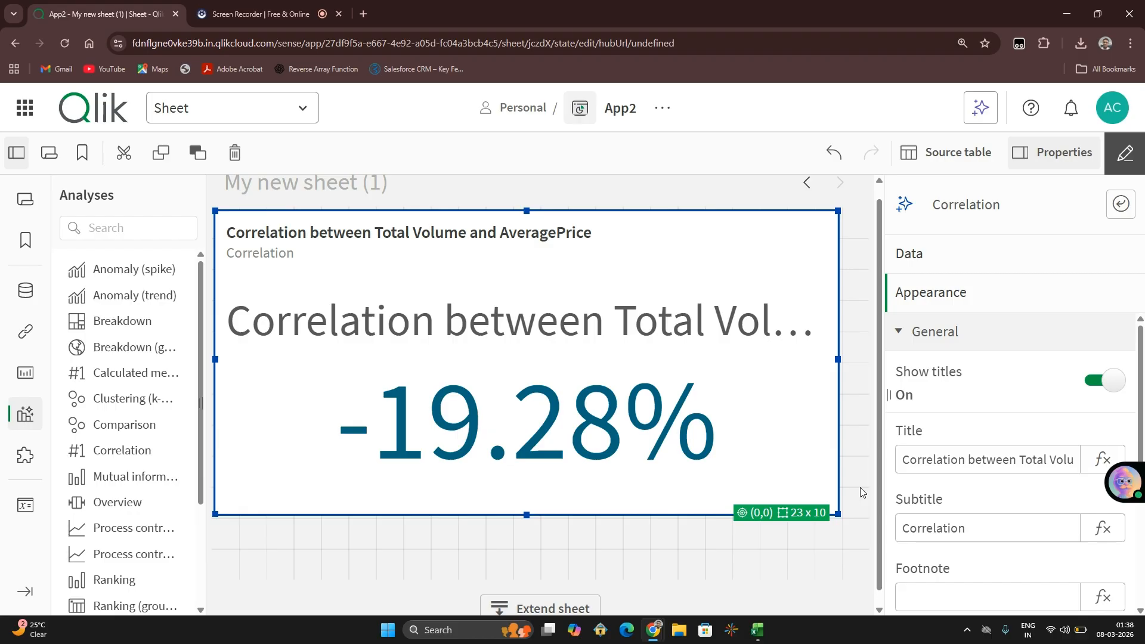
Step: Delete the existing correlation chart and place a fresh Correlation analysis on the sheet with AveragePrice as its first dimension
{"action": "key", "text": "Delete"}
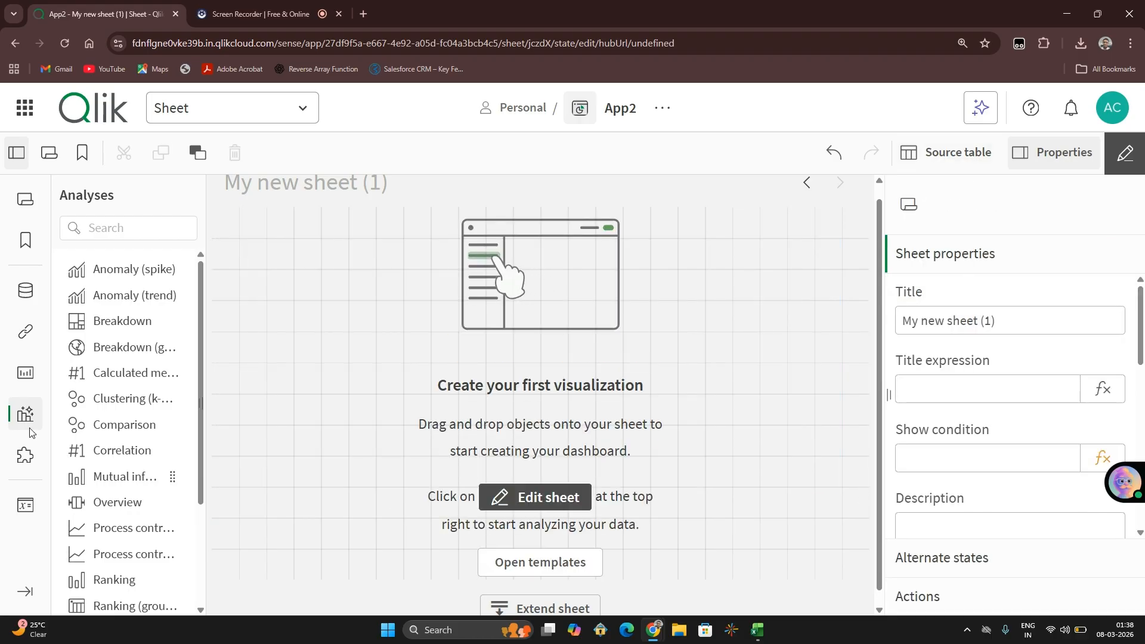
{"action": "left_click_drag", "start_coordinate": [146, 448], "coordinate": [399, 350]}
{"action": "left_click", "coordinate": [371, 323]}
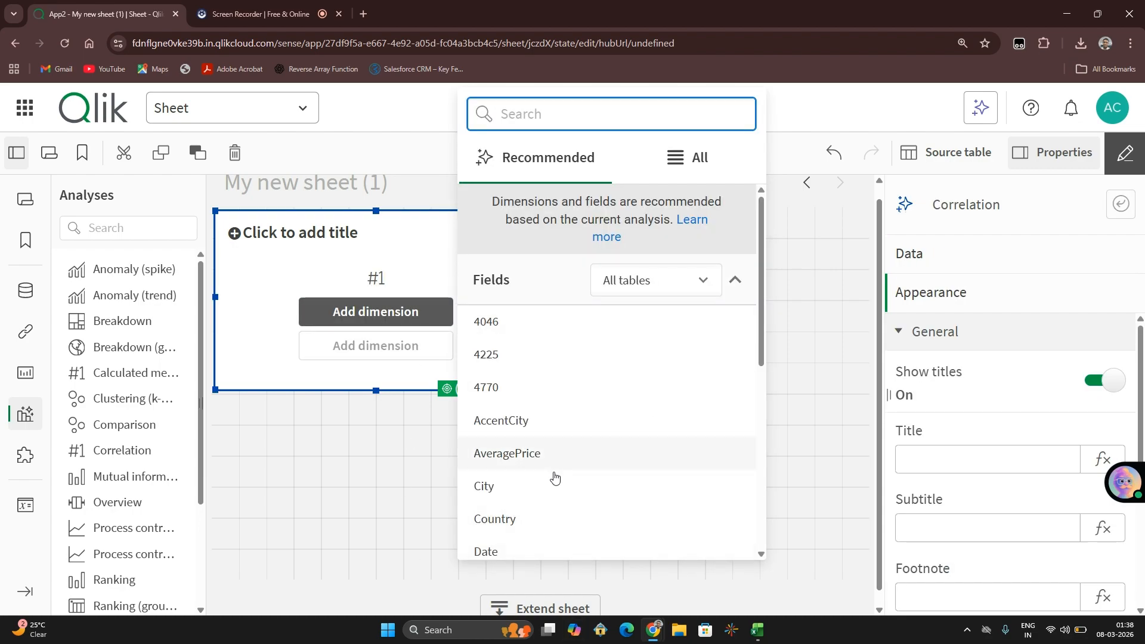
{"action": "scroll", "coordinate": [555, 477], "scroll_direction": "down", "scroll_amount": 4}
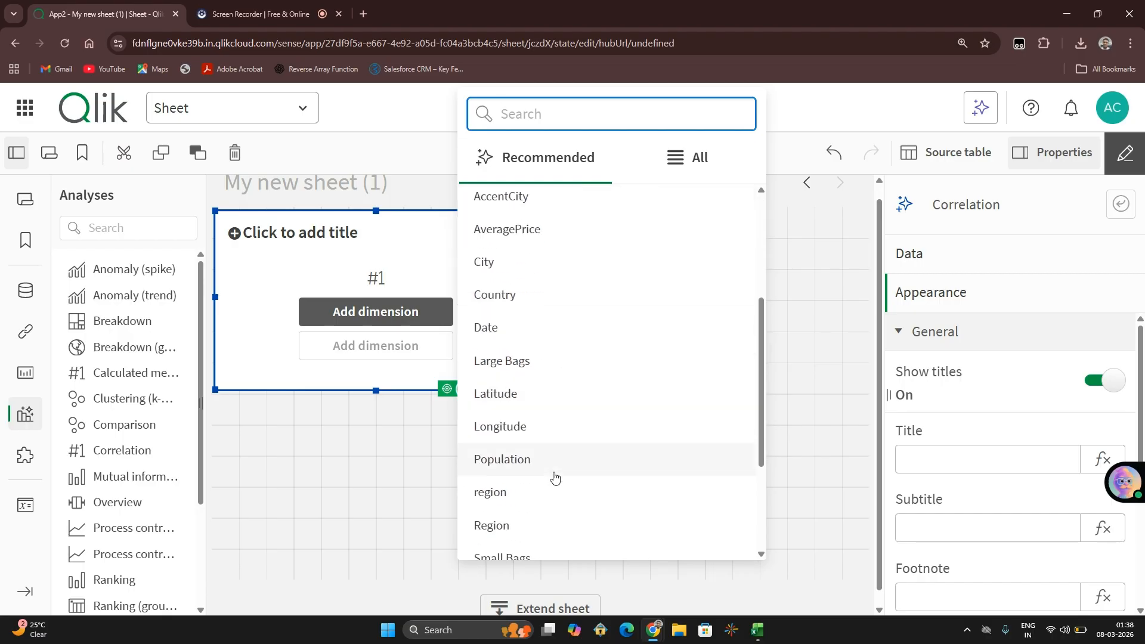
{"action": "scroll", "coordinate": [554, 477], "scroll_direction": "down", "scroll_amount": 2}
{"action": "scroll", "coordinate": [555, 477], "scroll_direction": "up", "scroll_amount": 4}
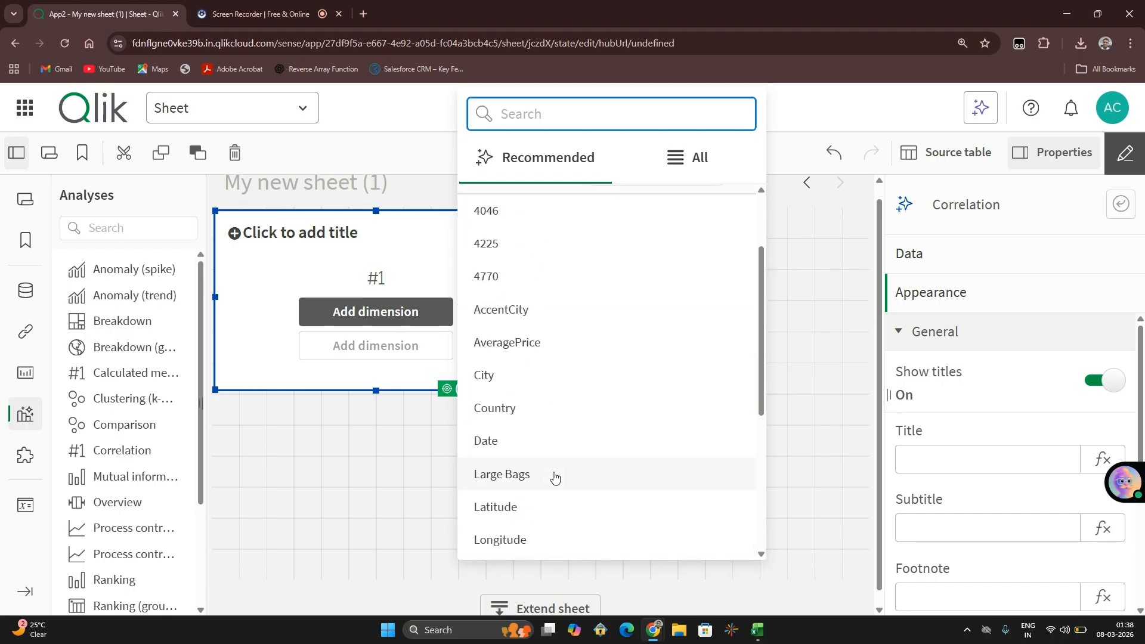
{"action": "left_click", "coordinate": [520, 352]}
Step: Add Total Volume as the second dimension of the new correlation chart
{"action": "left_click", "coordinate": [417, 350]}
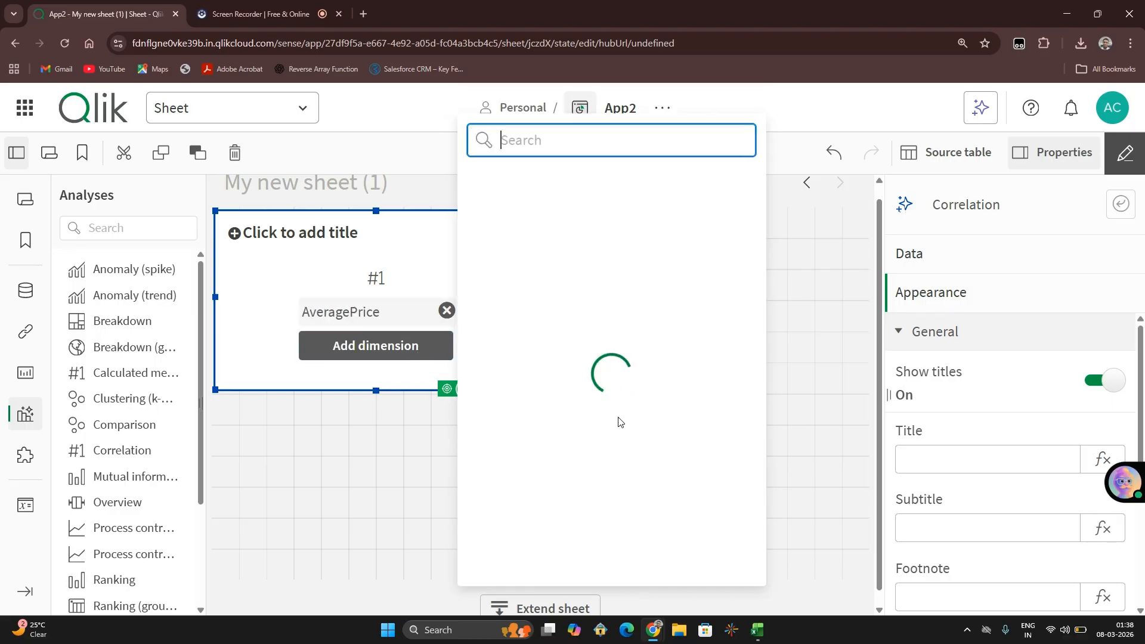
{"action": "scroll", "coordinate": [619, 424], "scroll_direction": "down", "scroll_amount": 5}
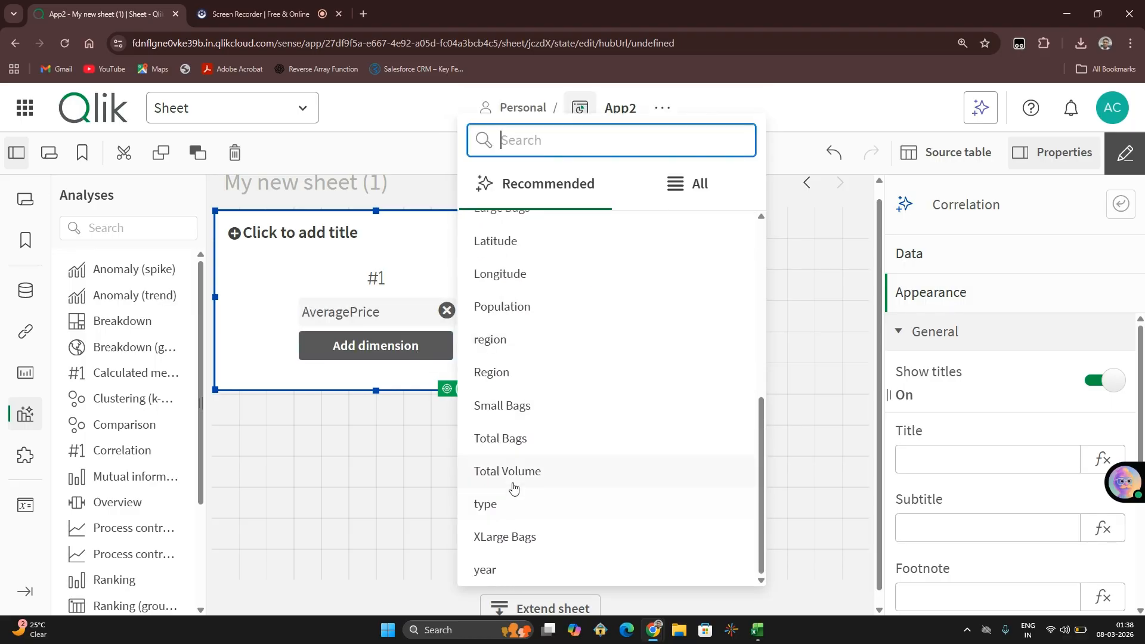
{"action": "left_click", "coordinate": [511, 477]}
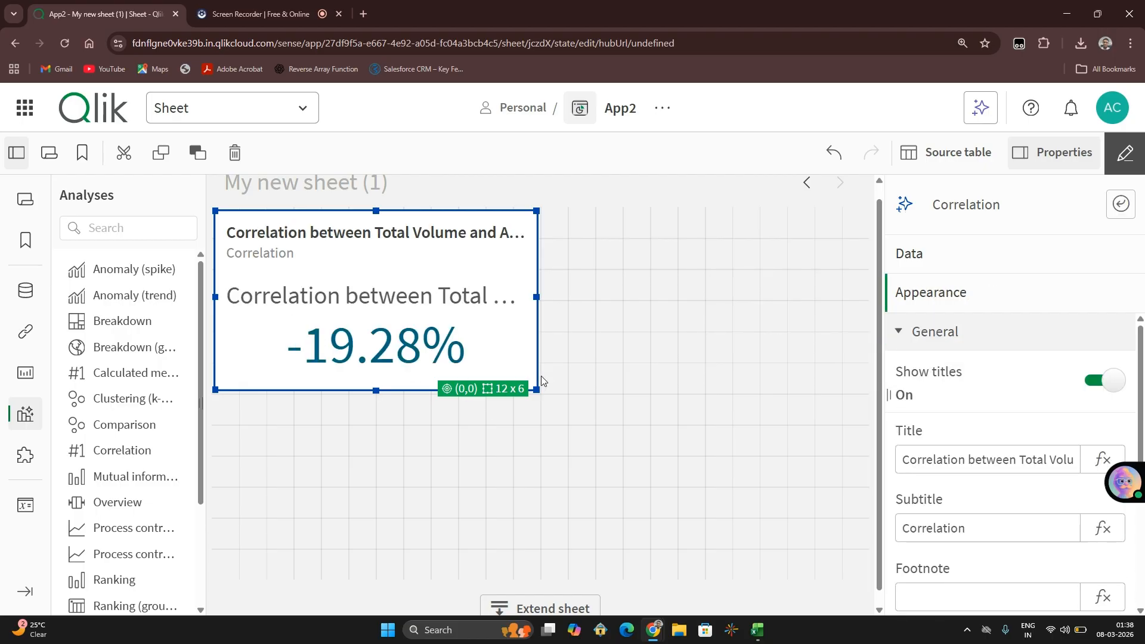
{"action": "left_click", "coordinate": [606, 379]}
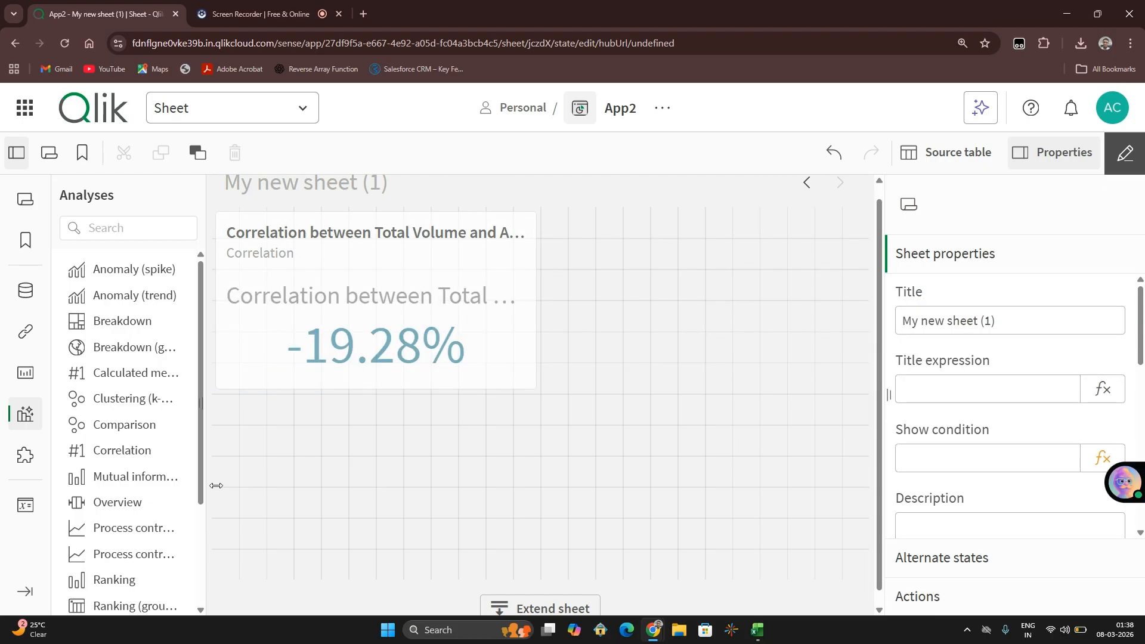
{"action": "left_click", "coordinate": [253, 6]}
{"action": "left_click", "coordinate": [272, 546]}
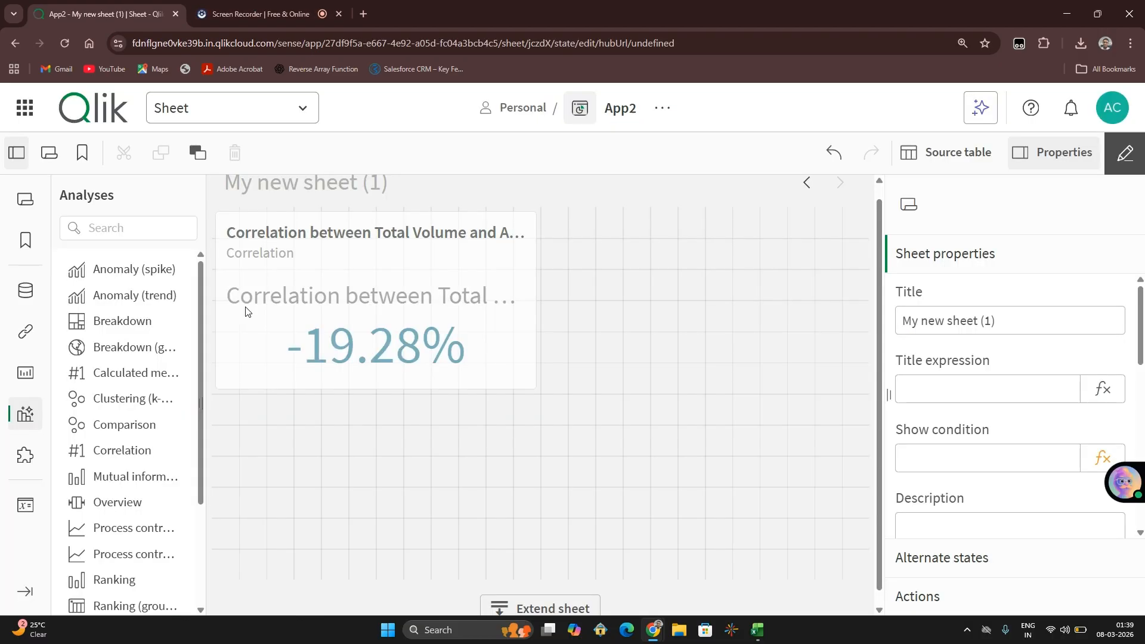
{"action": "left_click", "coordinate": [332, 347]}
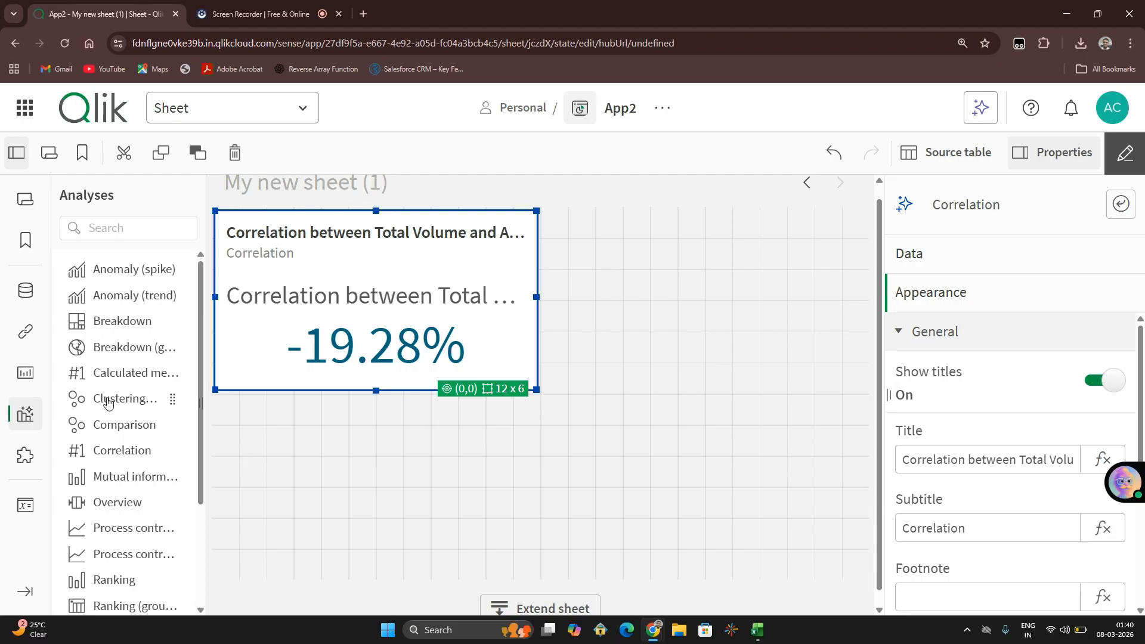
{"action": "left_click_drag", "start_coordinate": [124, 424], "coordinate": [701, 356]}
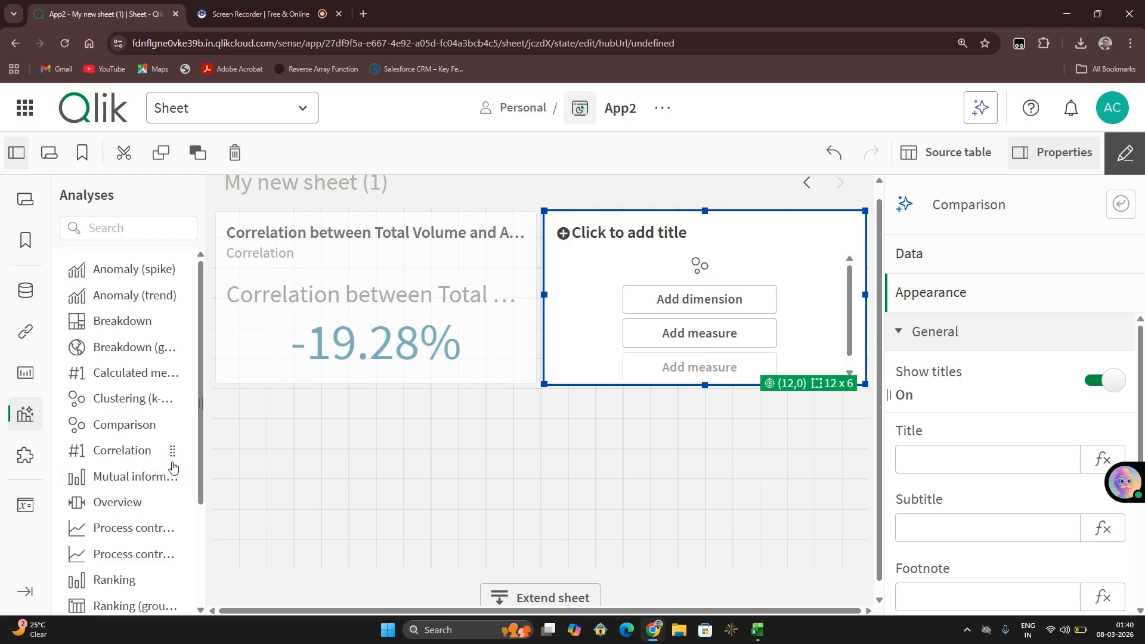
{"action": "key", "text": "Delete"}
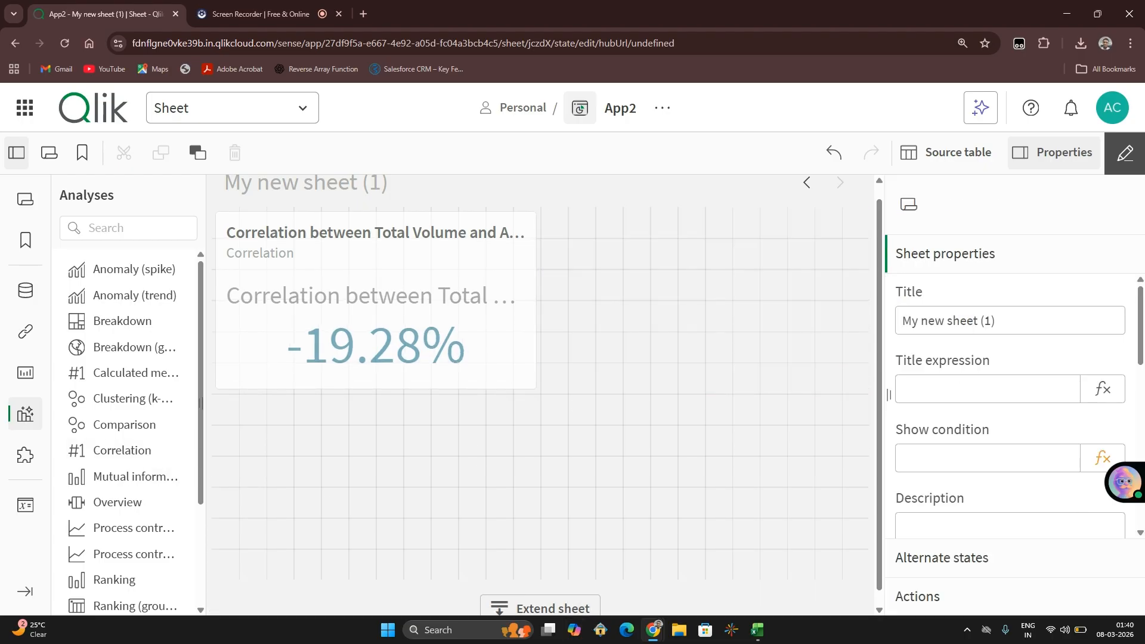
Step: Place a second Correlation chart beside the first one, with Total Bags and Total Volume as its dimensions
{"action": "left_click_drag", "start_coordinate": [107, 453], "coordinate": [614, 327]}
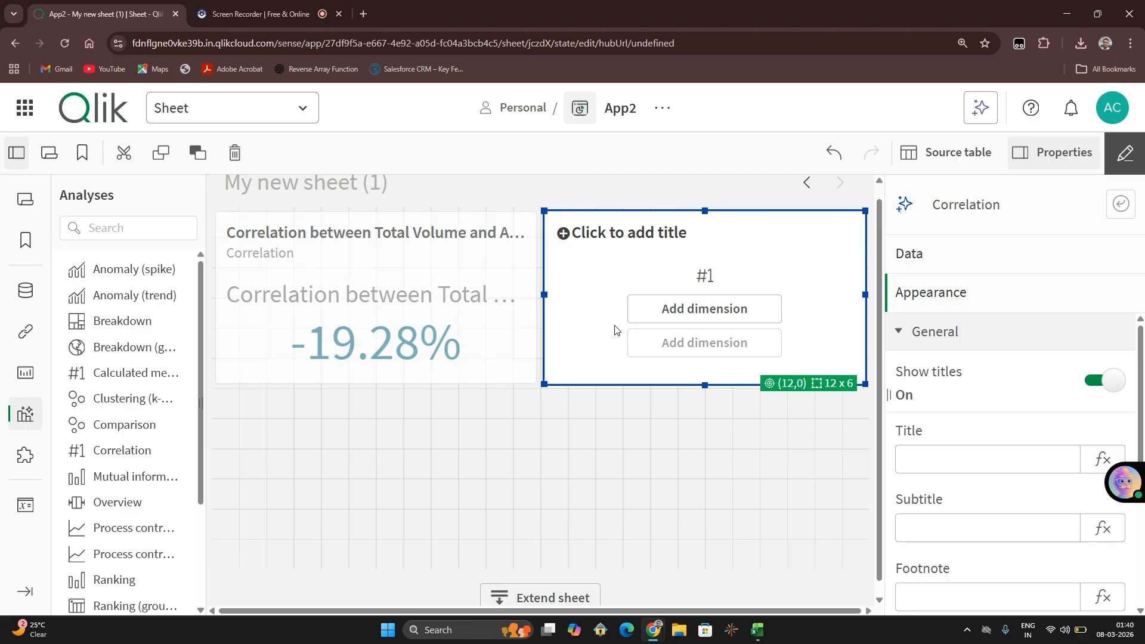
{"action": "left_click", "coordinate": [679, 312]}
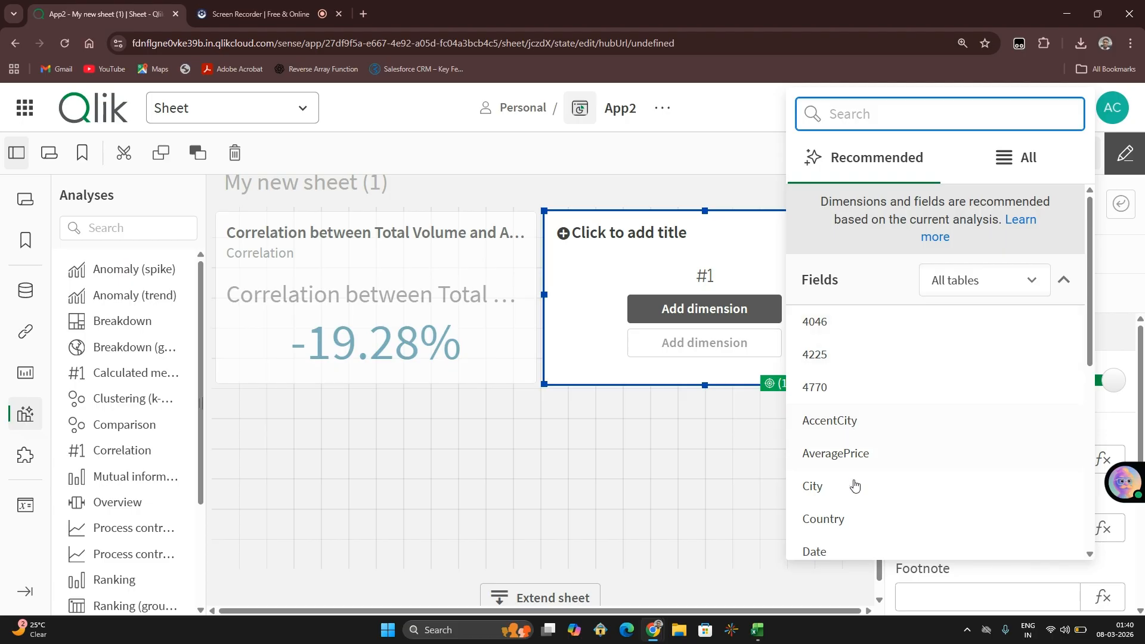
{"action": "scroll", "coordinate": [850, 480], "scroll_direction": "down", "scroll_amount": 5}
{"action": "left_click", "coordinate": [831, 411]}
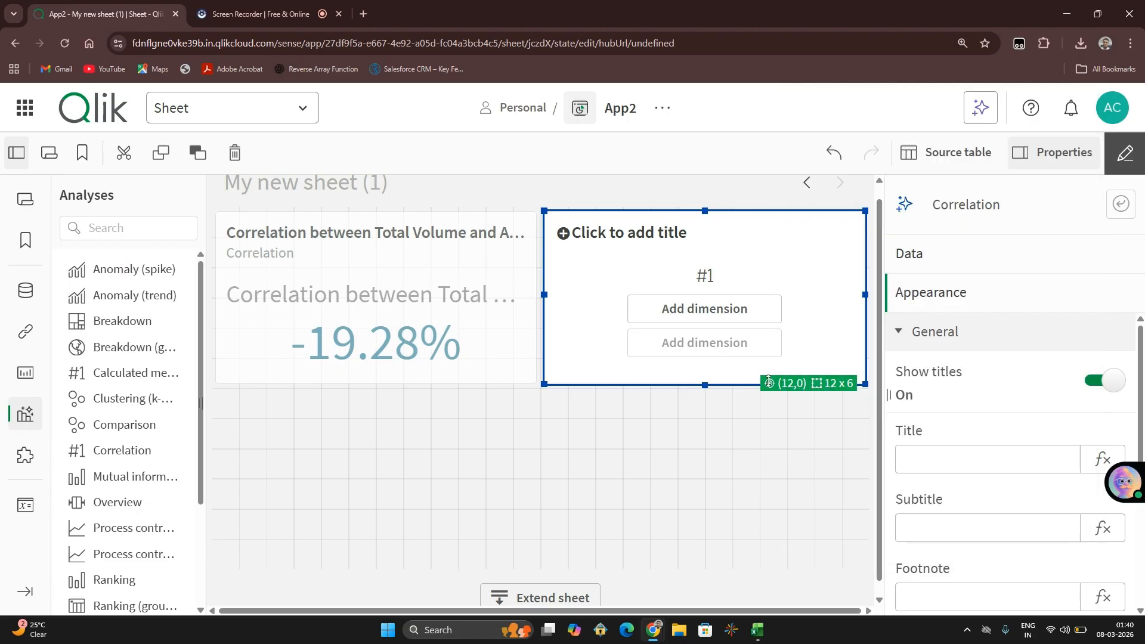
{"action": "scroll", "coordinate": [892, 455], "scroll_direction": "down", "scroll_amount": 5}
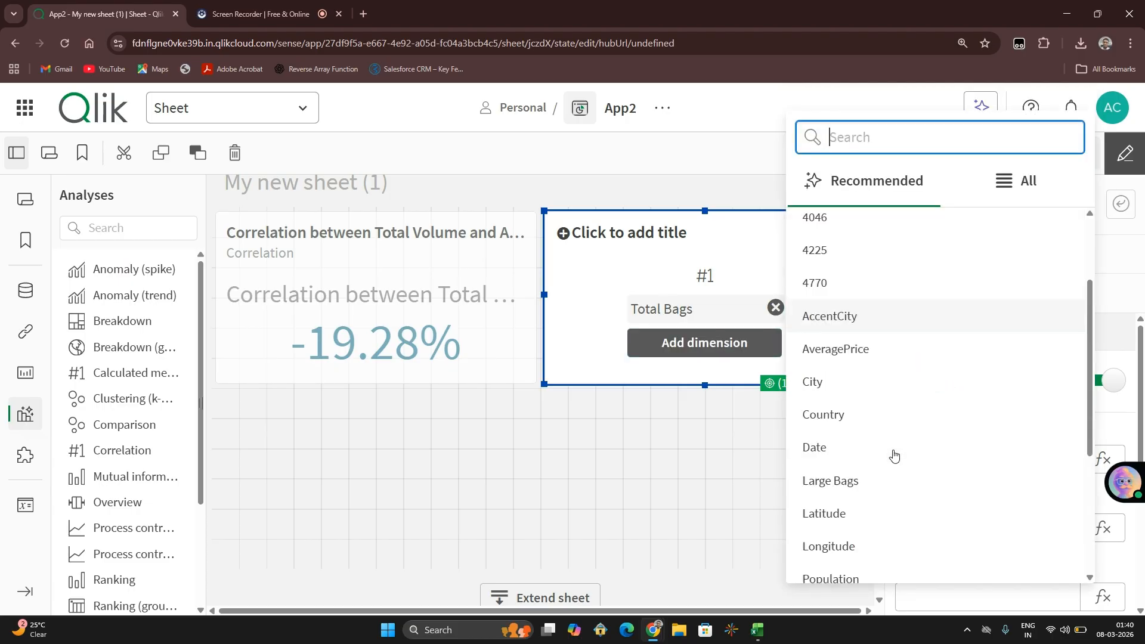
{"action": "left_click", "coordinate": [852, 487]}
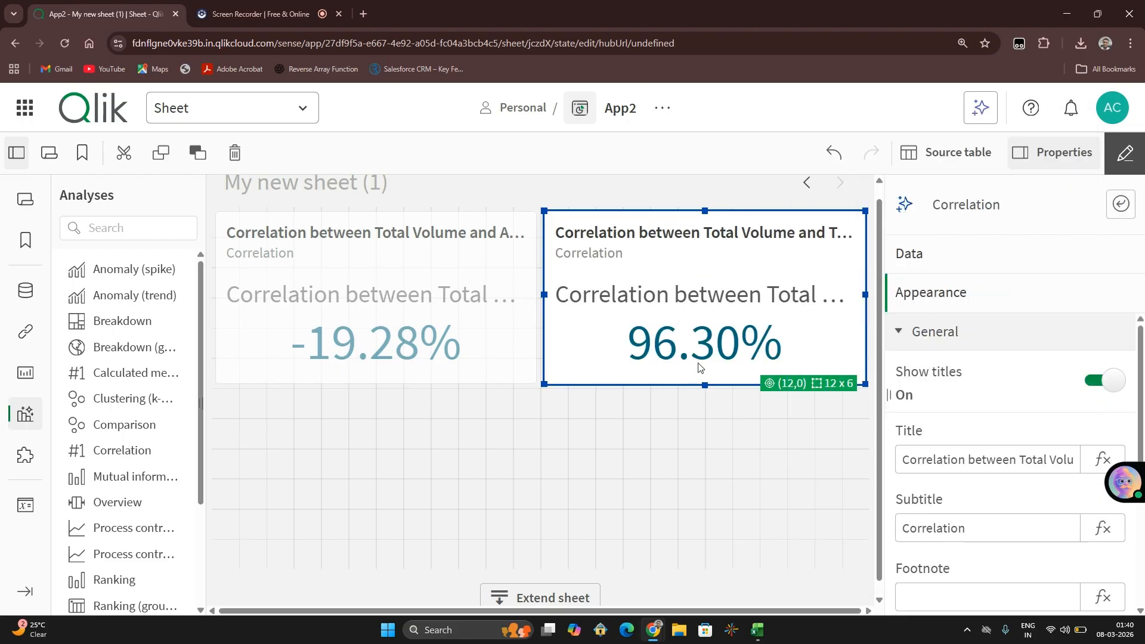
{"action": "left_click_drag", "start_coordinate": [705, 385], "coordinate": [705, 414]}
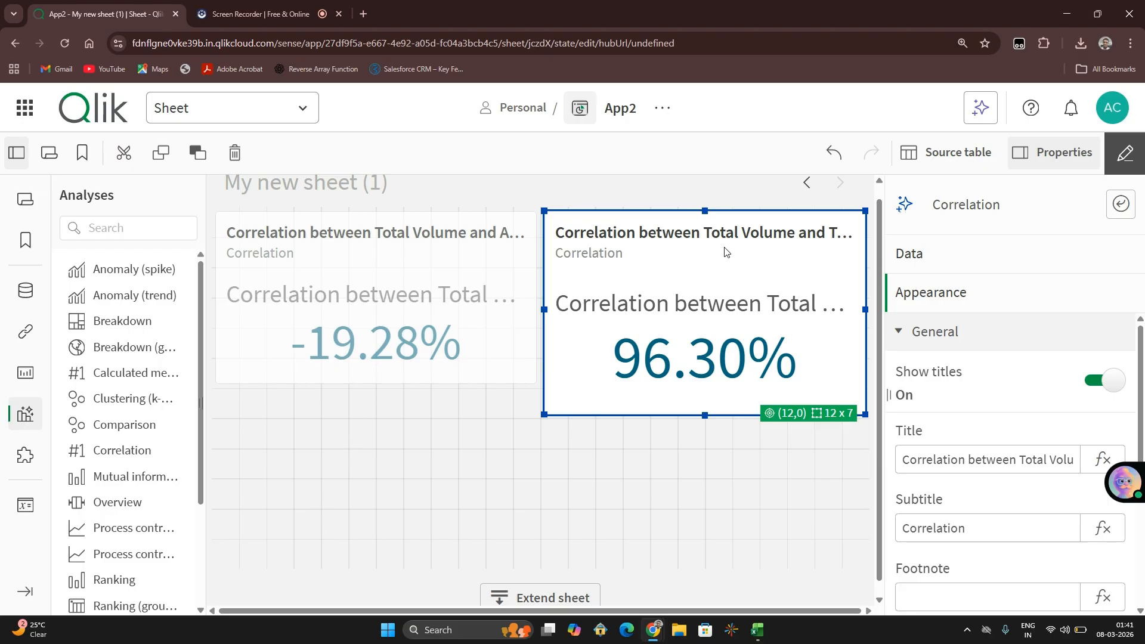
{"action": "left_click_drag", "start_coordinate": [706, 234], "coordinate": [746, 284]}
{"action": "left_click_drag", "start_coordinate": [705, 415], "coordinate": [705, 377]}
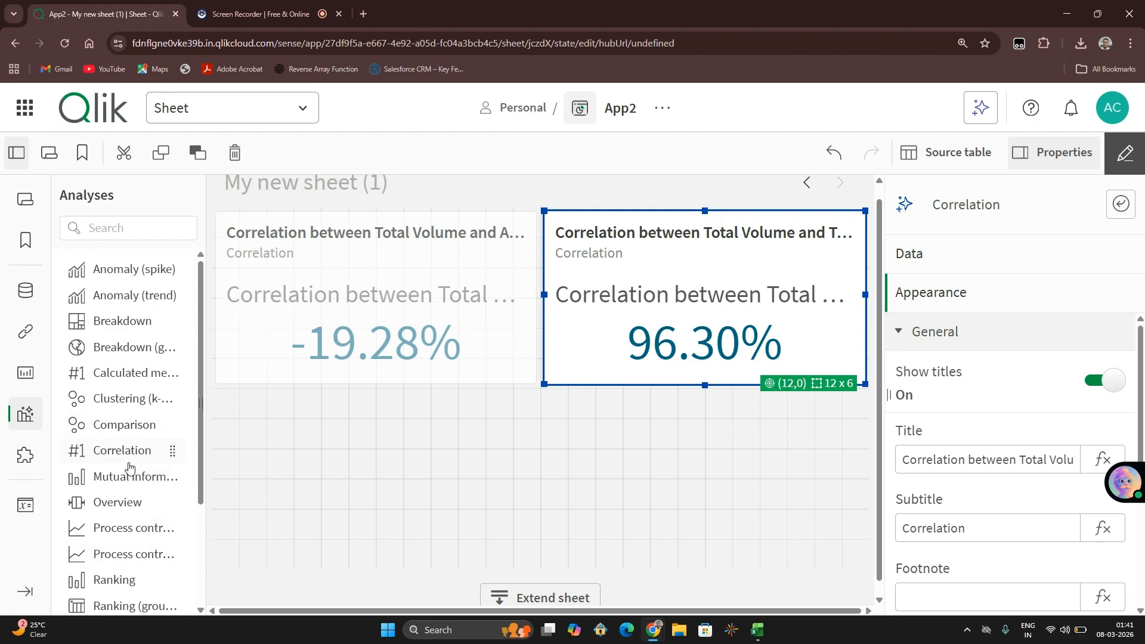
Step: Place a third Correlation chart below the Total Volume and AveragePrice chart, with Small Bags and Large Bags as its dimensions
{"action": "left_click_drag", "start_coordinate": [129, 467], "coordinate": [327, 463]}
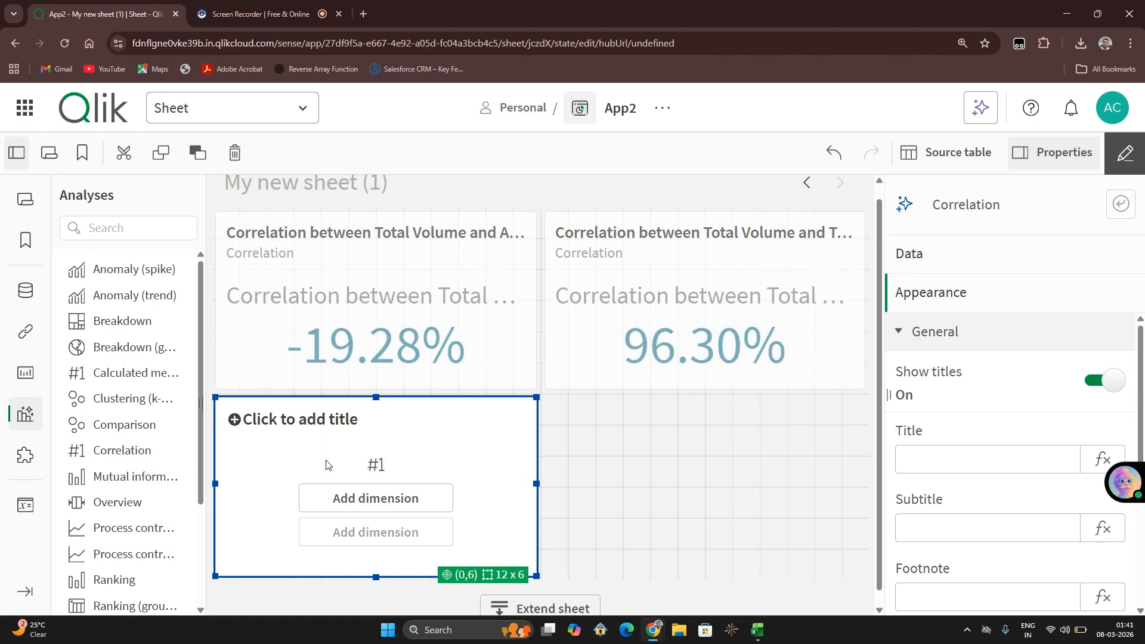
{"action": "left_click", "coordinate": [348, 498]}
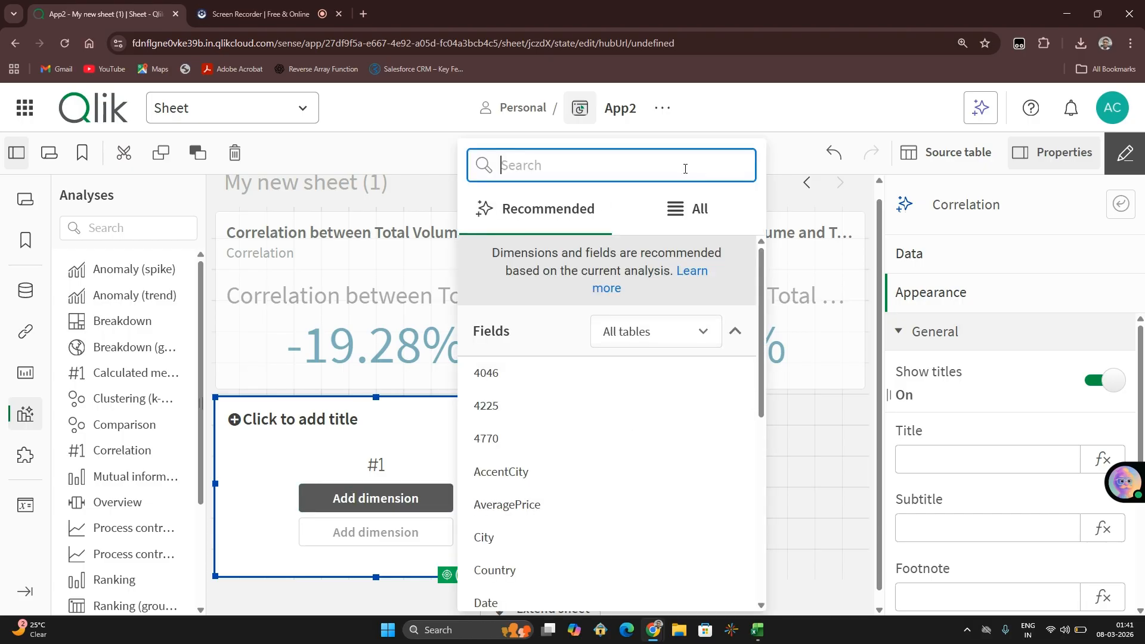
{"action": "left_click", "coordinate": [686, 214]}
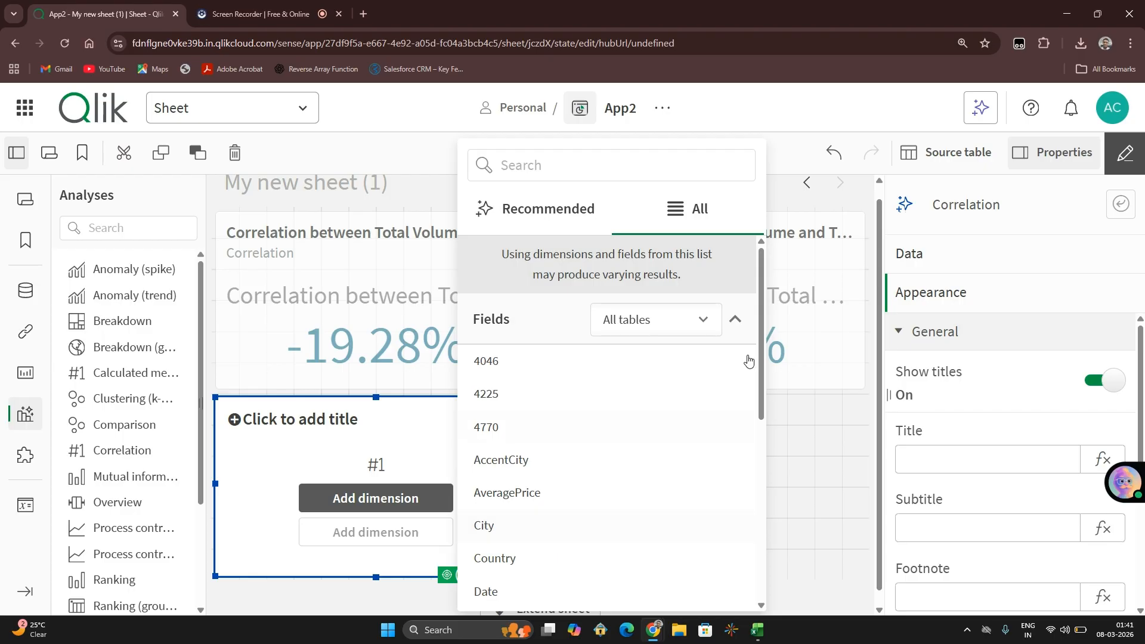
{"action": "left_click_drag", "start_coordinate": [763, 395], "coordinate": [738, 509]}
{"action": "left_click", "coordinate": [489, 539]}
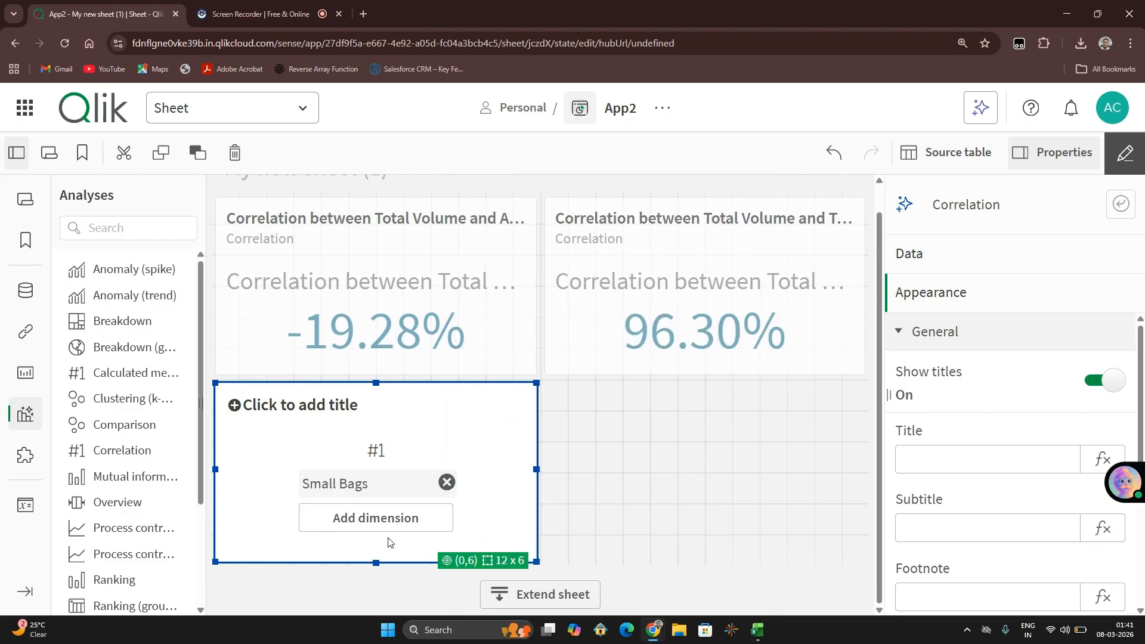
{"action": "left_click", "coordinate": [384, 525]}
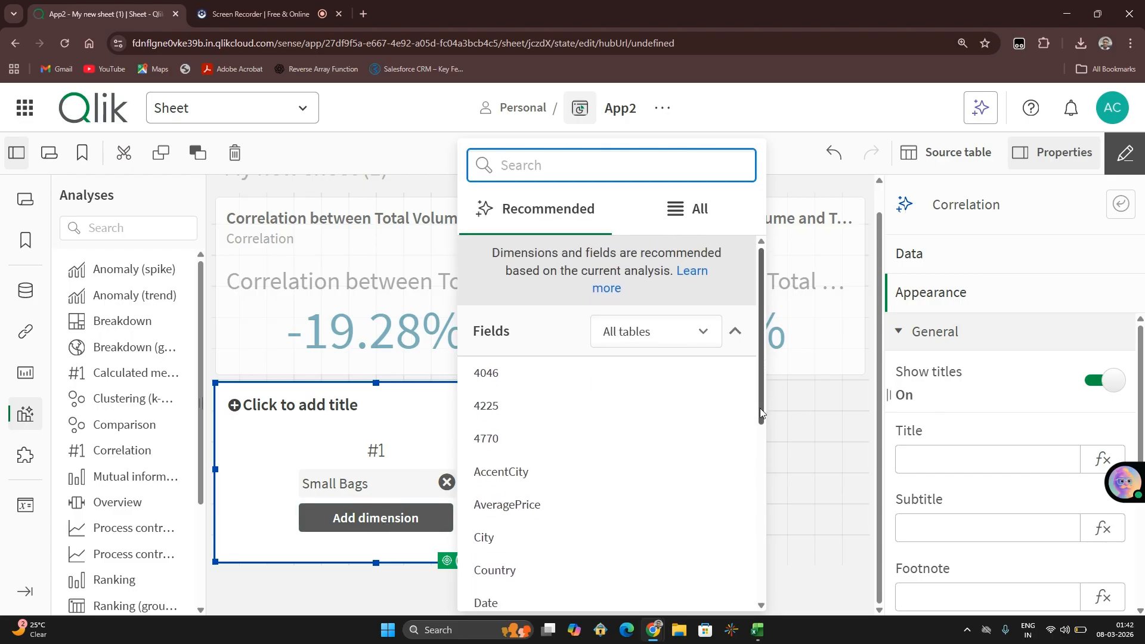
{"action": "left_click_drag", "start_coordinate": [760, 408], "coordinate": [758, 565]}
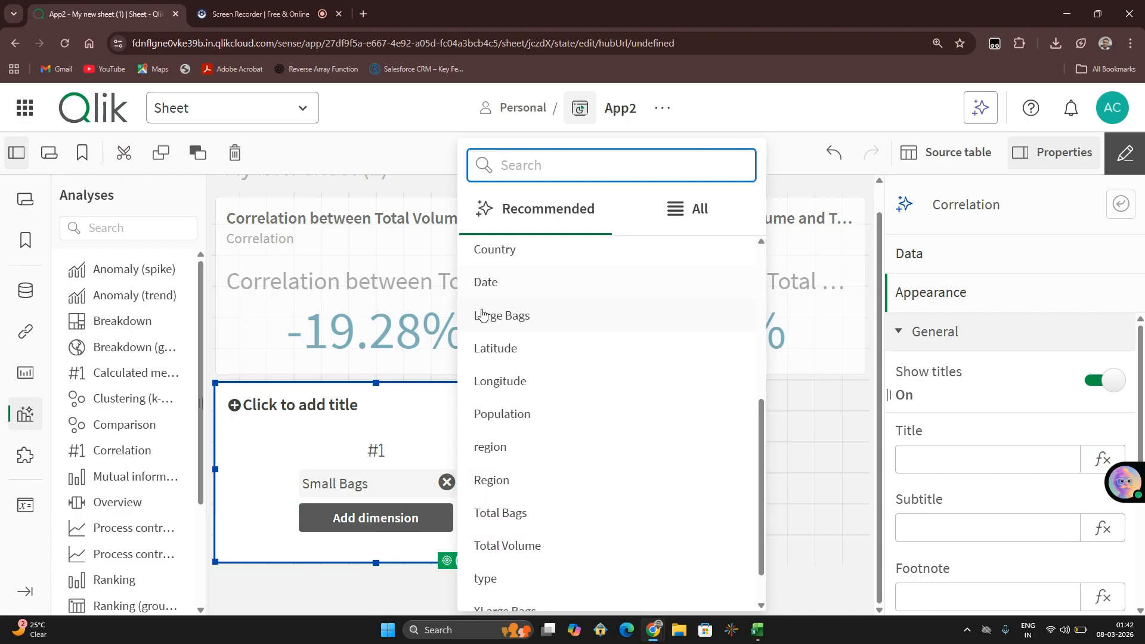
{"action": "left_click", "coordinate": [484, 316]}
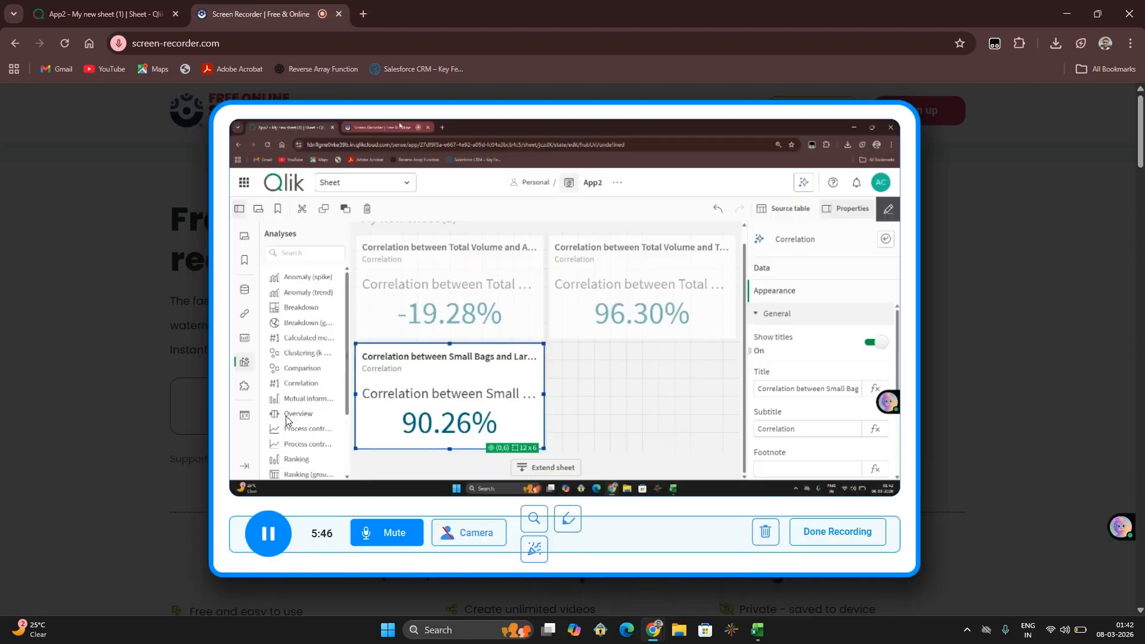
{"action": "left_click", "coordinate": [261, 14]}
{"action": "left_click", "coordinate": [265, 520]}
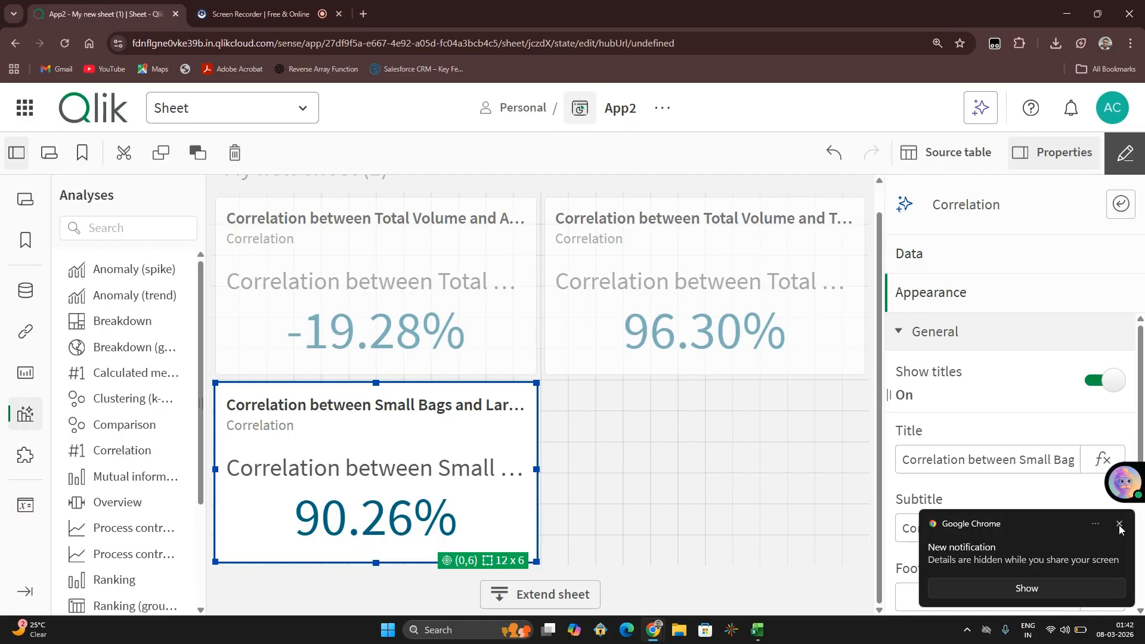
{"action": "left_click", "coordinate": [1120, 527]}
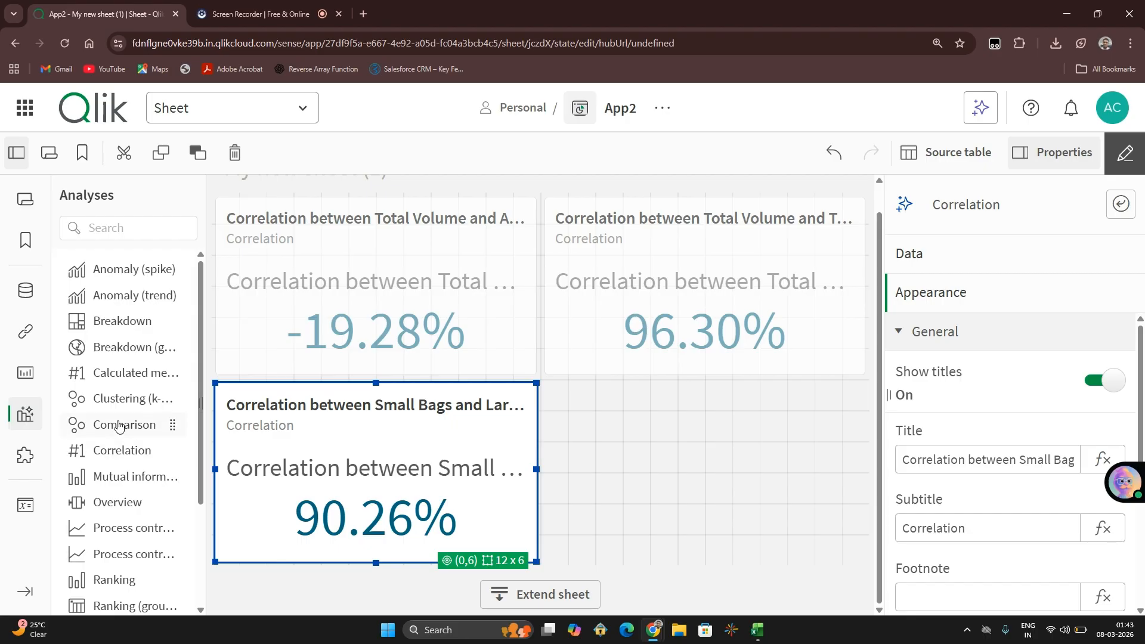
Step: Place a fourth Correlation chart in the empty grid area beside the Small Bags and Large Bags chart
{"action": "left_click_drag", "start_coordinate": [170, 451], "coordinate": [631, 469]}
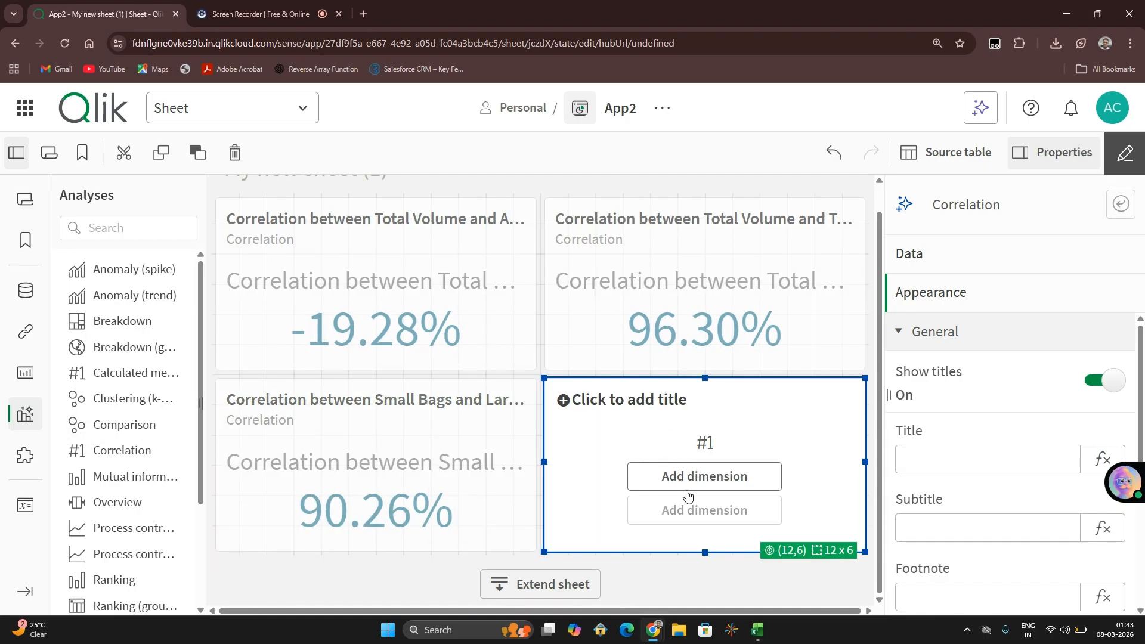
{"action": "left_click", "coordinate": [690, 477]}
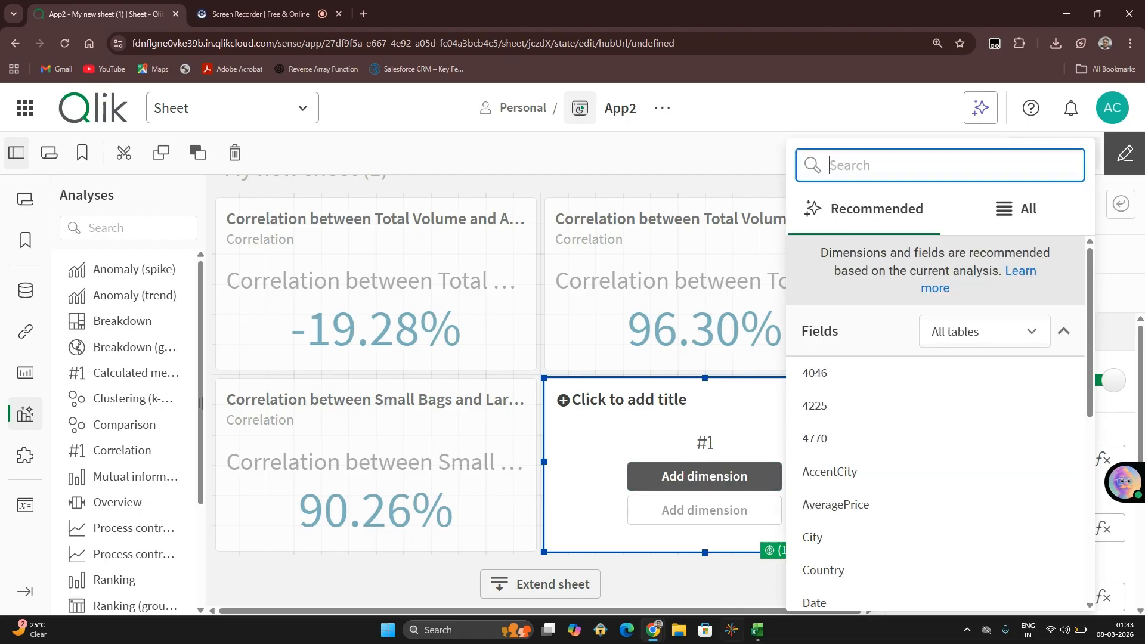
{"action": "scroll", "coordinate": [895, 477], "scroll_direction": "down", "scroll_amount": 5}
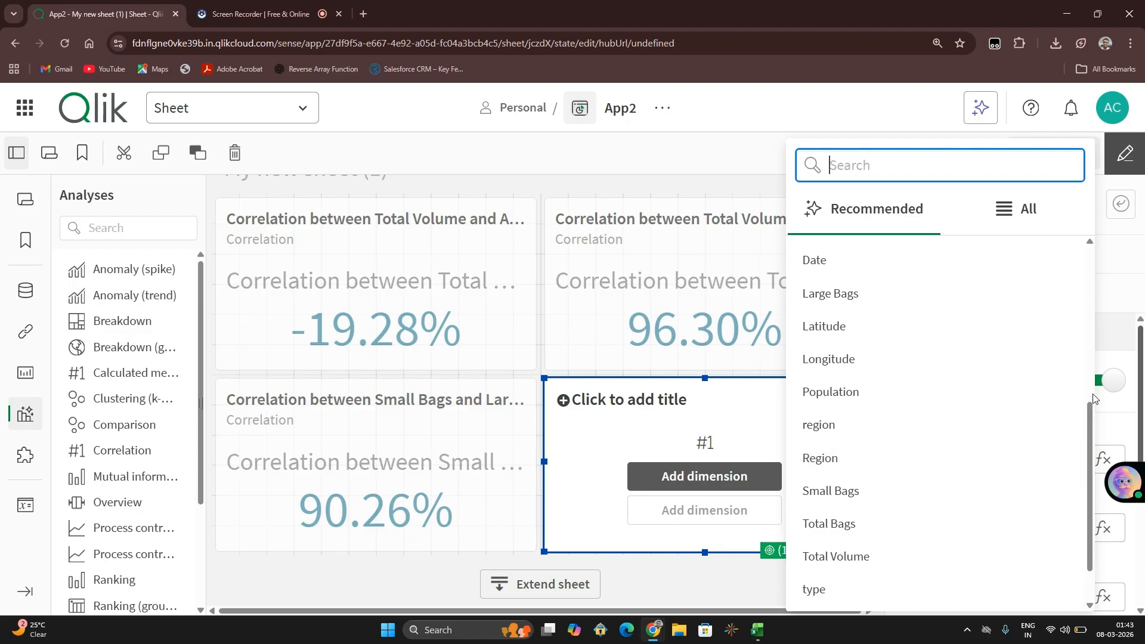
{"action": "left_click", "coordinate": [893, 590]}
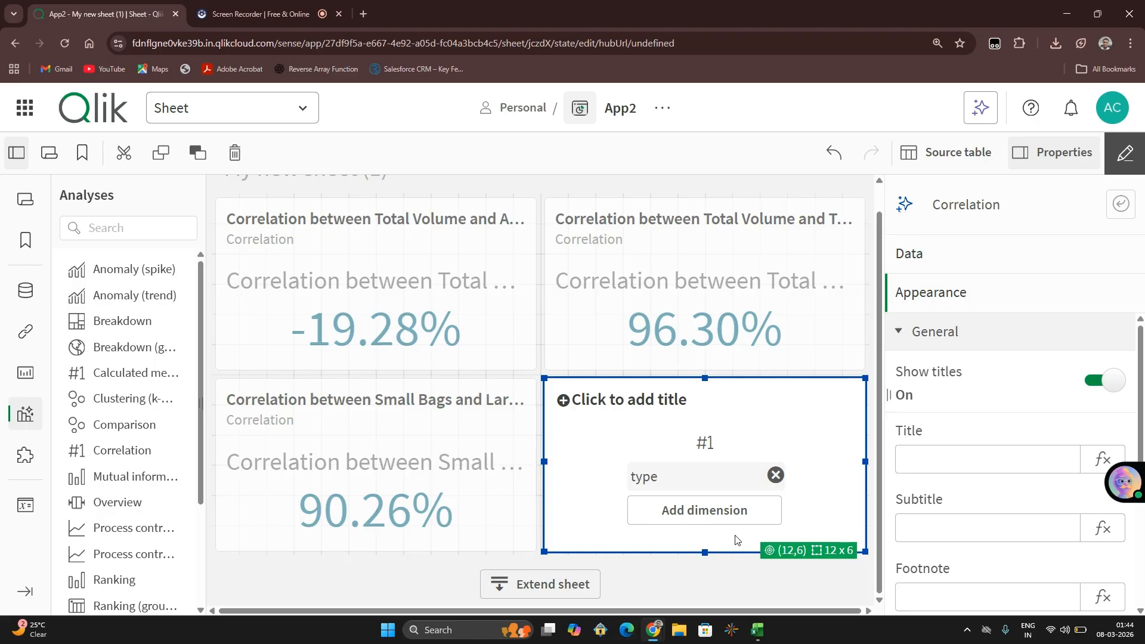
{"action": "left_click", "coordinate": [723, 511]}
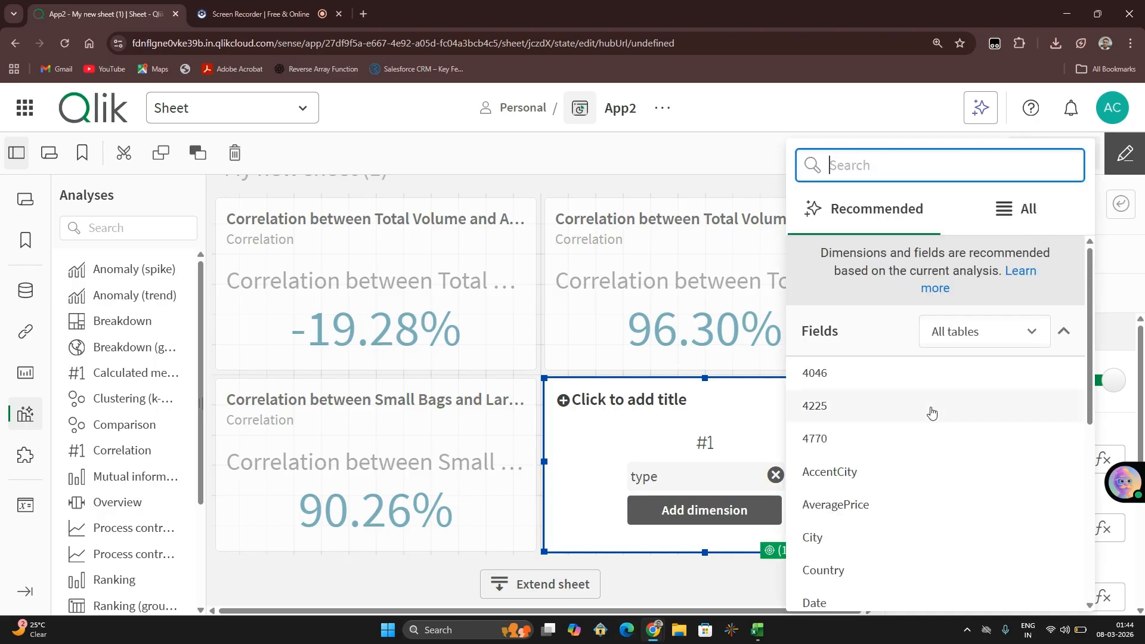
{"action": "scroll", "coordinate": [847, 532], "scroll_direction": "down", "scroll_amount": 5}
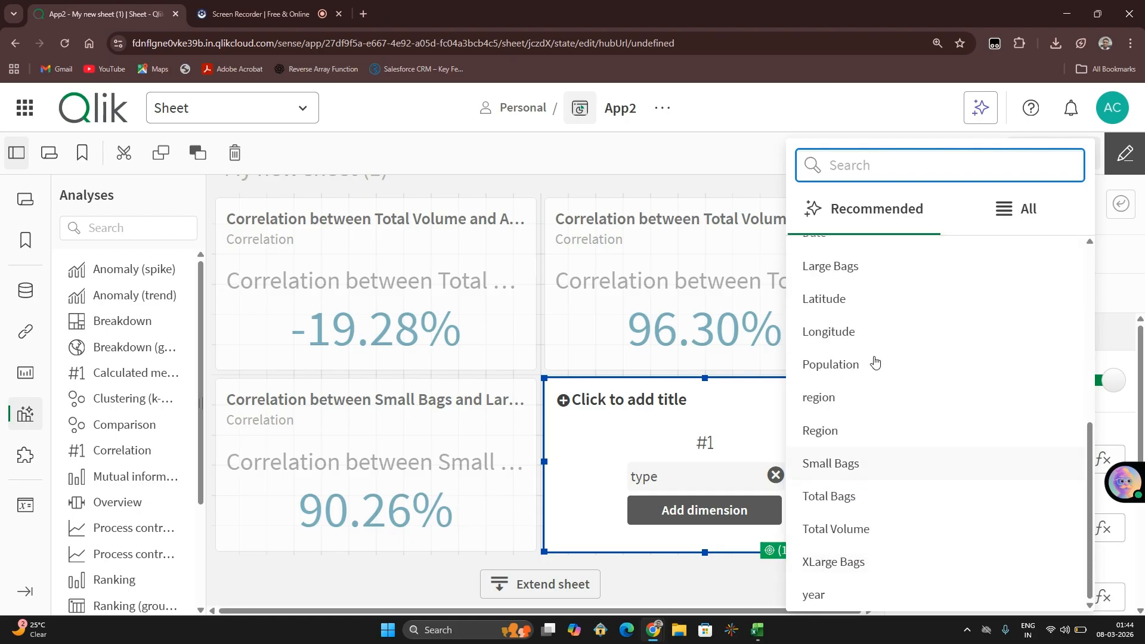
{"action": "scroll", "coordinate": [849, 410], "scroll_direction": "up", "scroll_amount": 2}
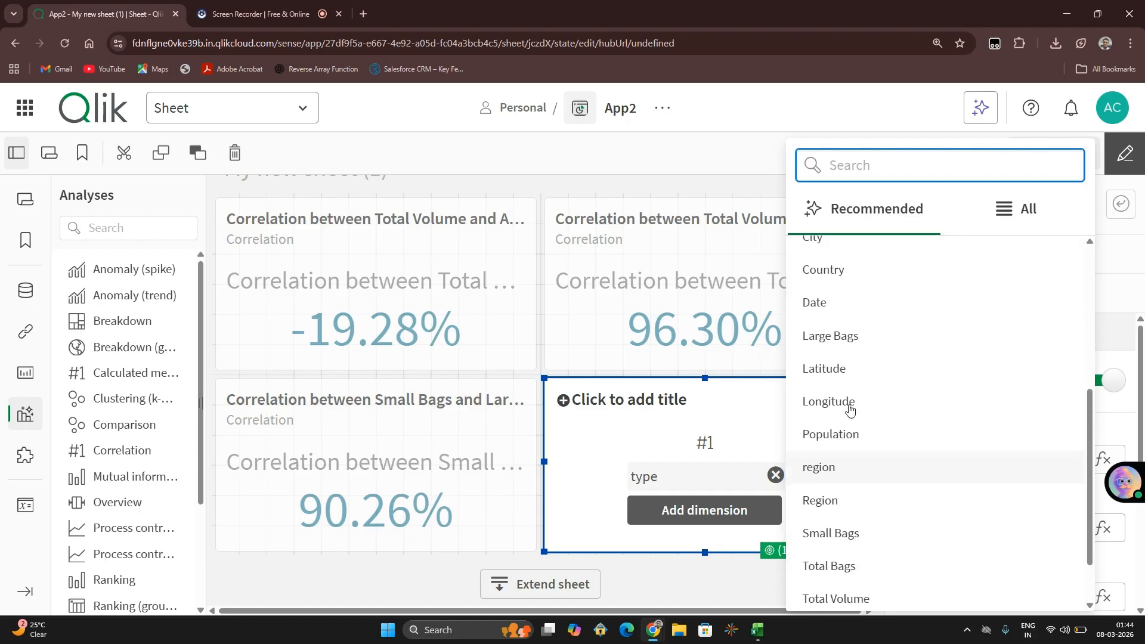
{"action": "scroll", "coordinate": [851, 418], "scroll_direction": "down", "scroll_amount": 2}
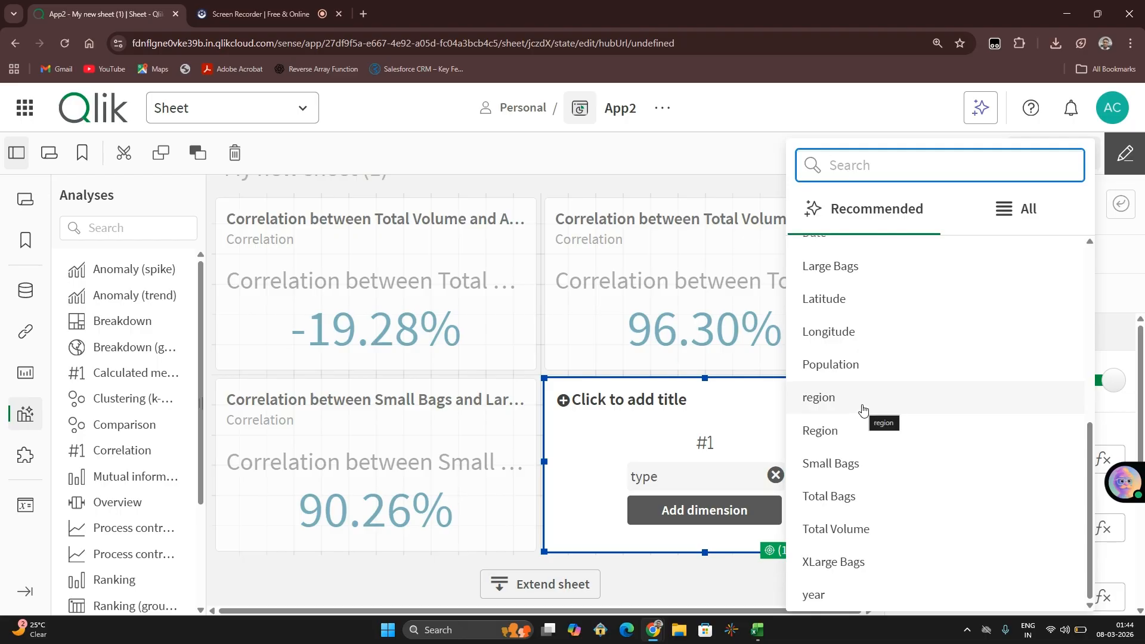
{"action": "left_click", "coordinate": [775, 475]}
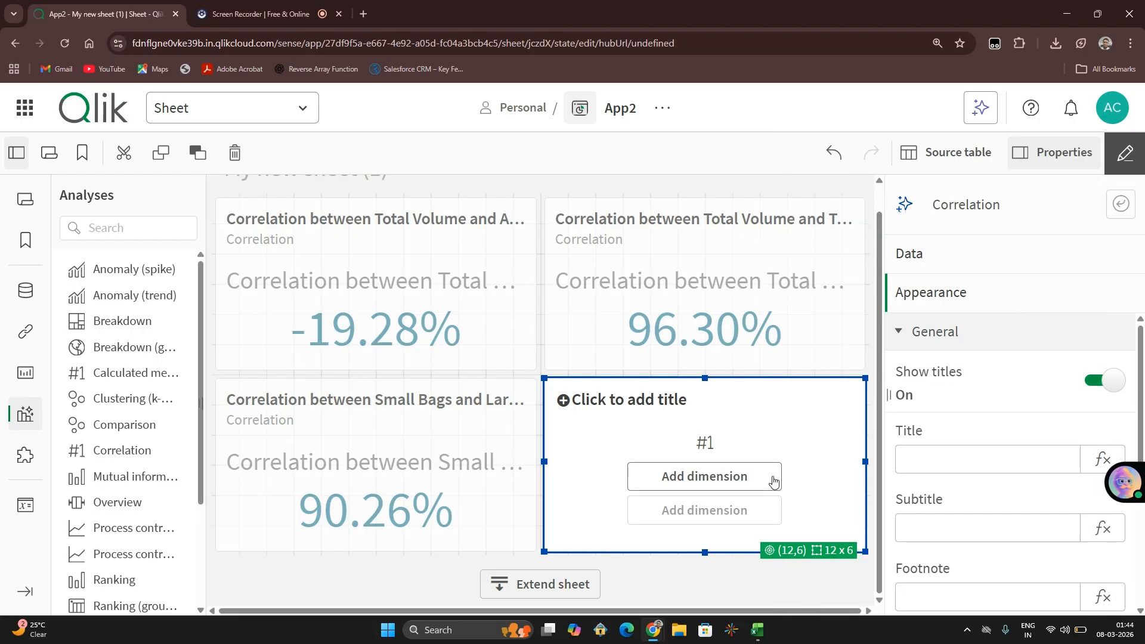
{"action": "left_click", "coordinate": [773, 477]}
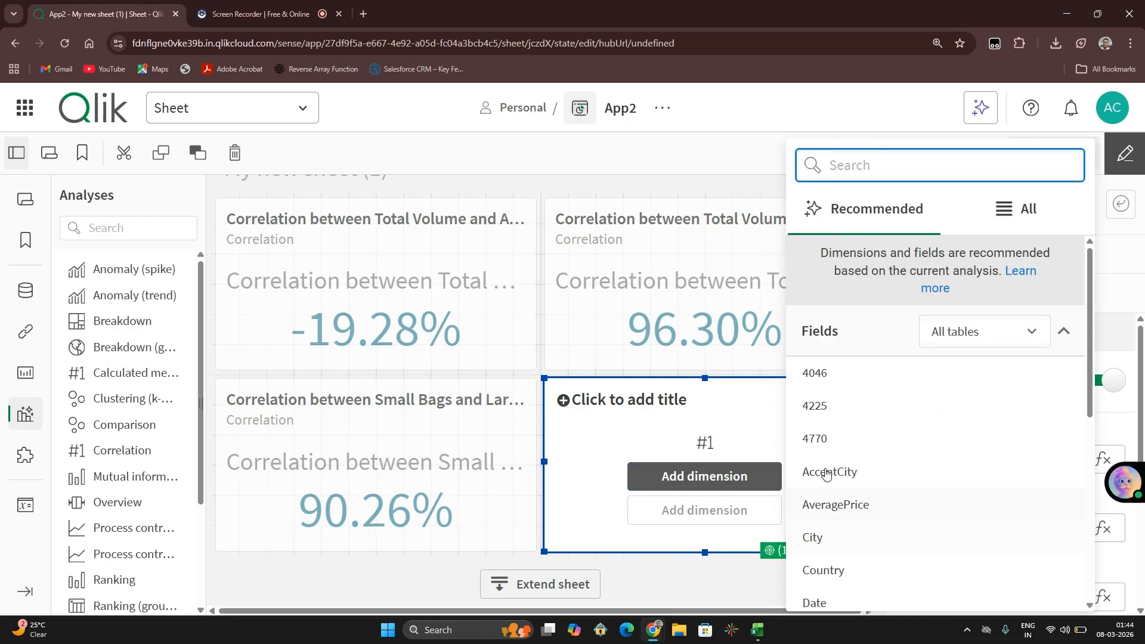
{"action": "scroll", "coordinate": [844, 468], "scroll_direction": "down", "scroll_amount": 3}
{"action": "scroll", "coordinate": [845, 382], "scroll_direction": "up", "scroll_amount": 1}
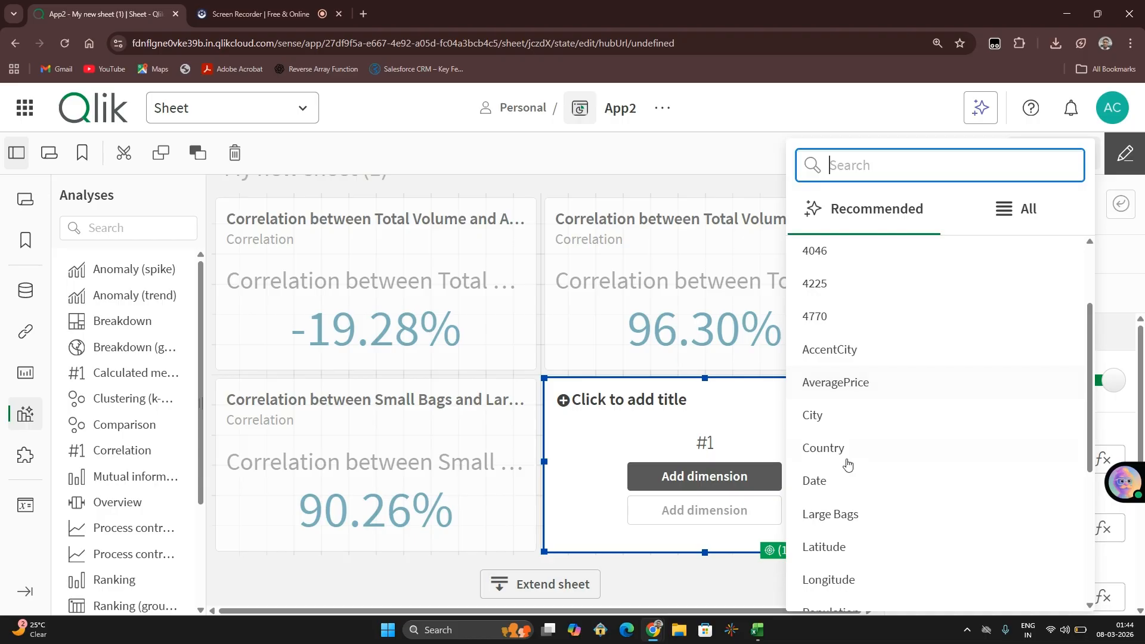
{"action": "scroll", "coordinate": [845, 463], "scroll_direction": "down", "scroll_amount": 3}
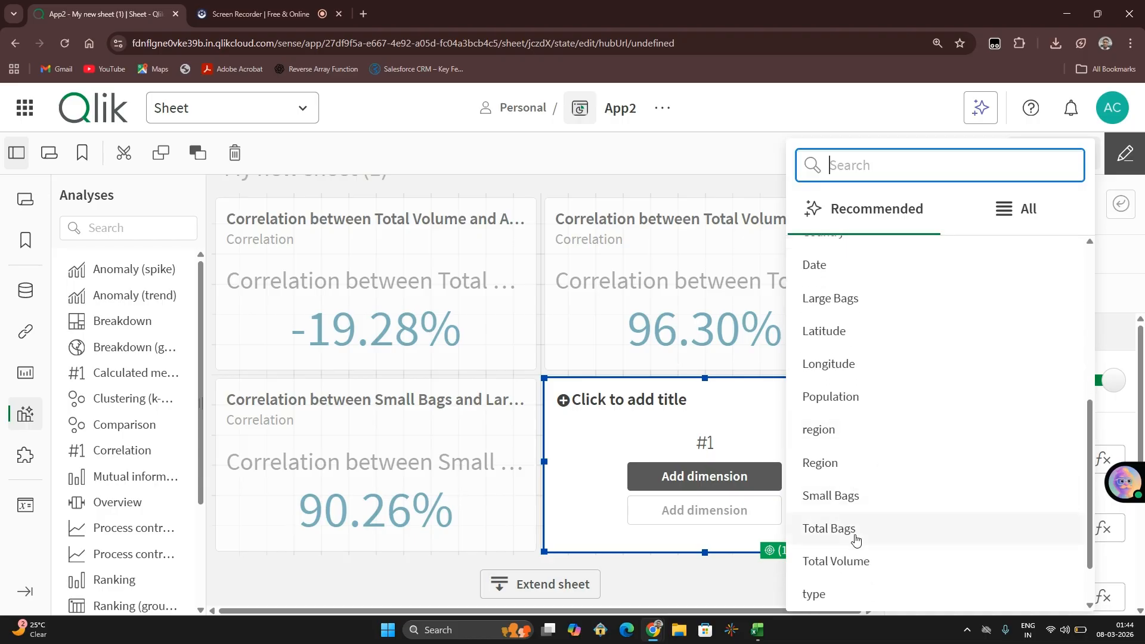
{"action": "scroll", "coordinate": [857, 531], "scroll_direction": "down", "scroll_amount": 2}
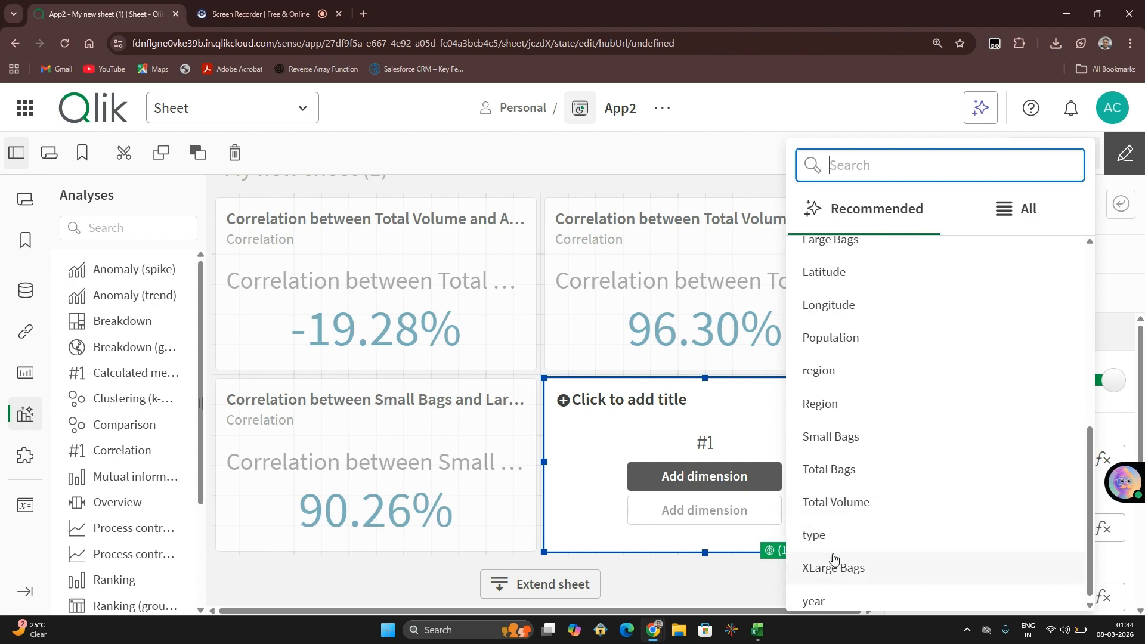
{"action": "scroll", "coordinate": [835, 556], "scroll_direction": "down", "scroll_amount": 1}
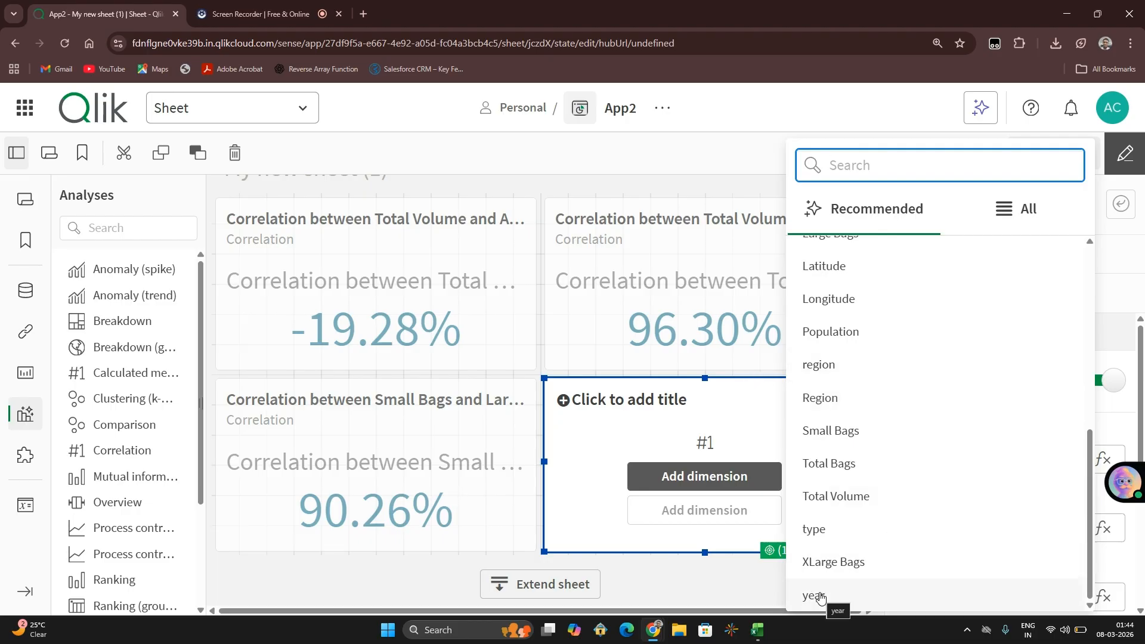
{"action": "left_click", "coordinate": [832, 374]}
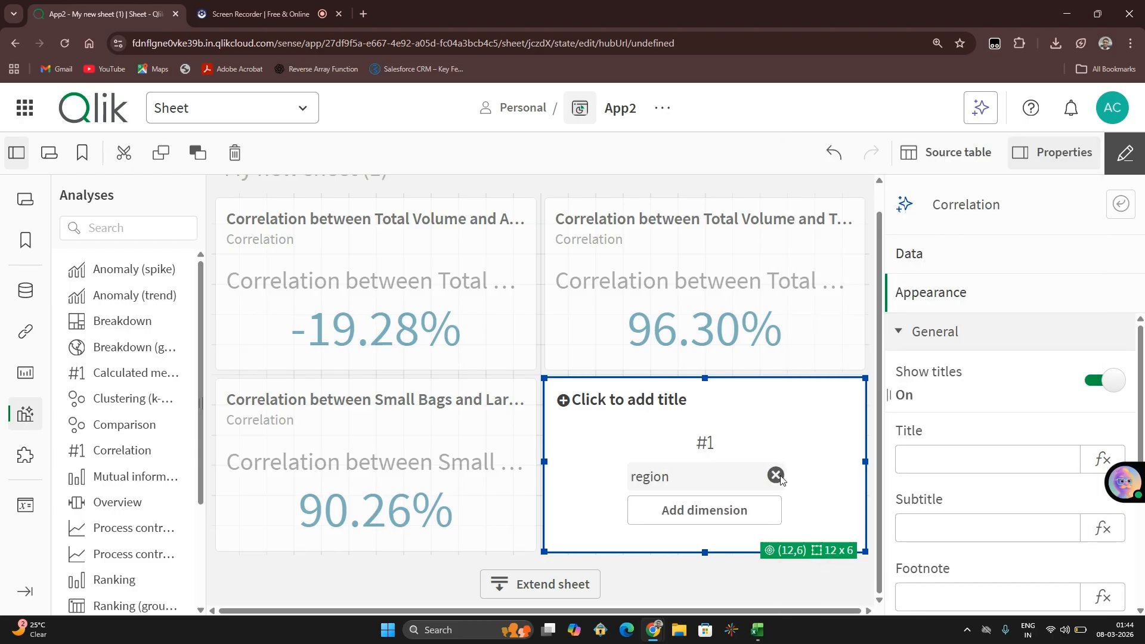
{"action": "left_click", "coordinate": [775, 476]}
Step: Set Large Bags and XLarge Bags as the two dimensions of the fourth Correlation chart
{"action": "left_click", "coordinate": [763, 477]}
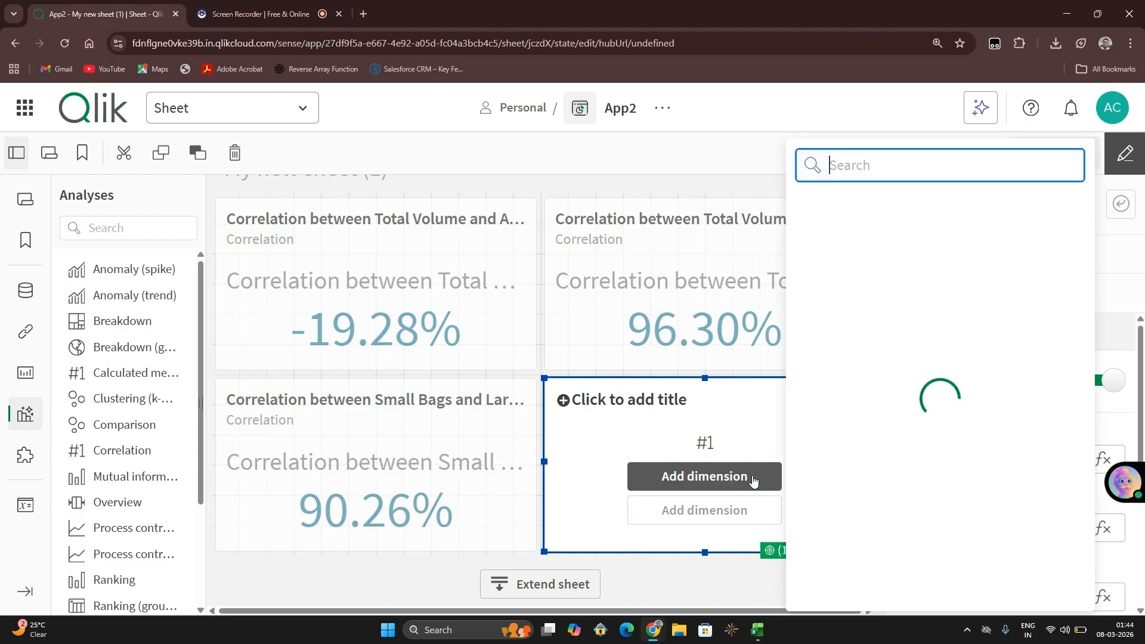
{"action": "scroll", "coordinate": [865, 437], "scroll_direction": "down", "scroll_amount": 3}
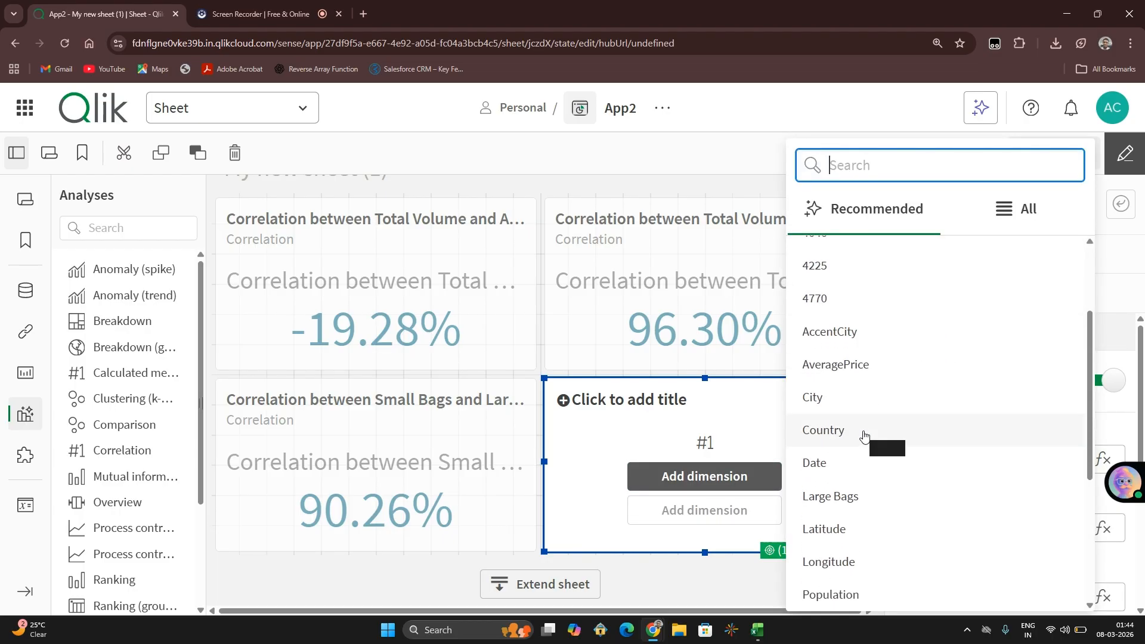
{"action": "left_click", "coordinate": [846, 498]}
{"action": "left_click", "coordinate": [733, 511]}
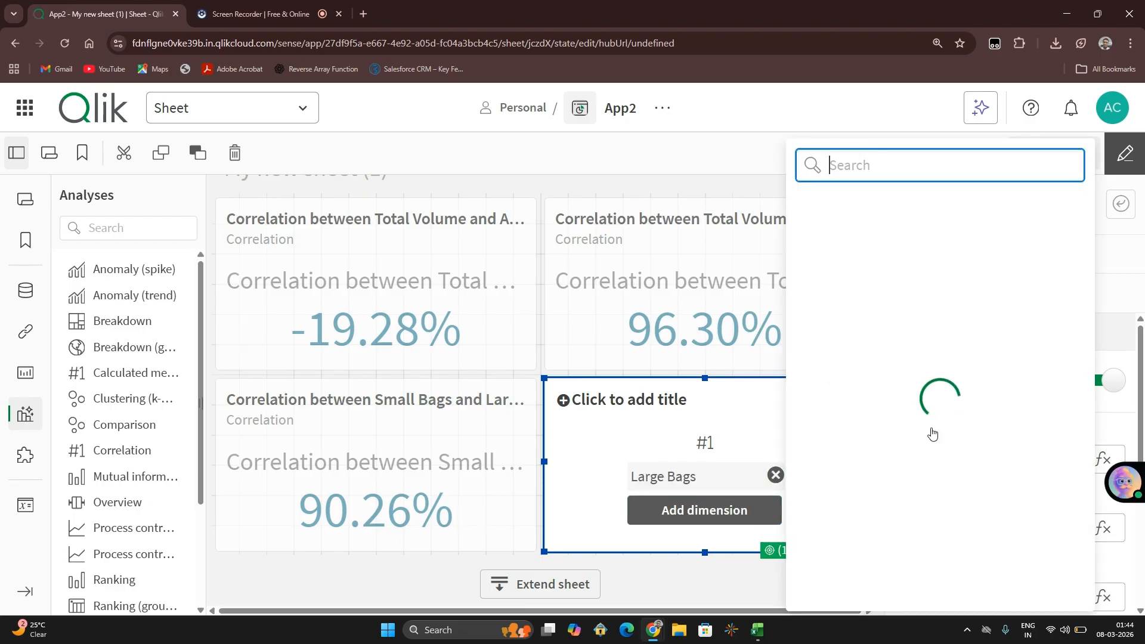
{"action": "scroll", "coordinate": [895, 556], "scroll_direction": "down", "scroll_amount": 8}
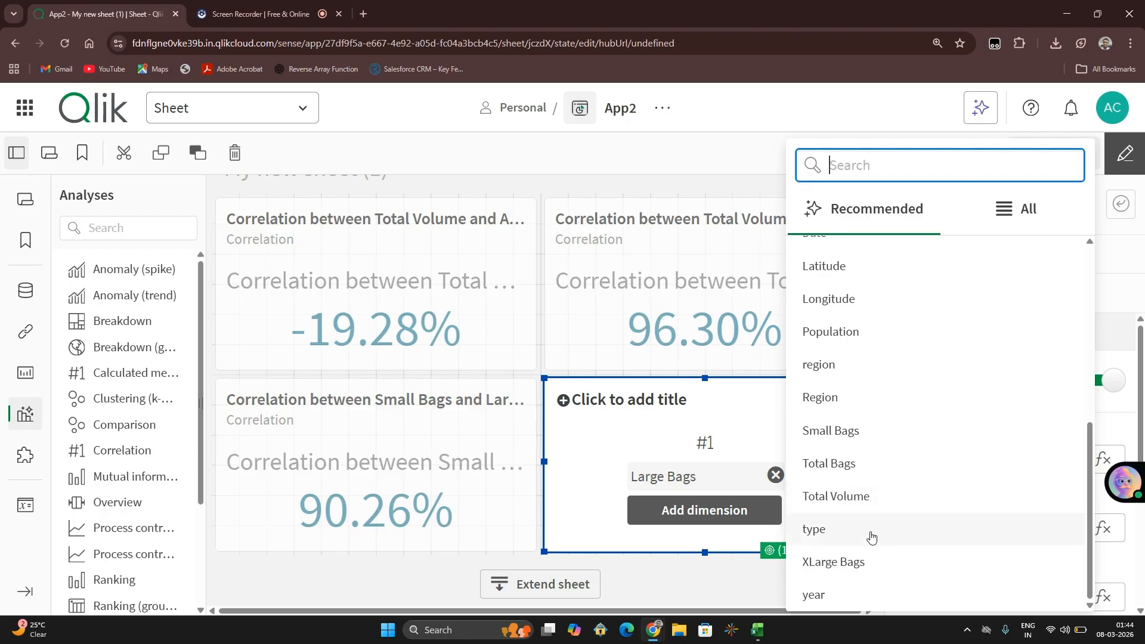
{"action": "left_click", "coordinate": [846, 562]}
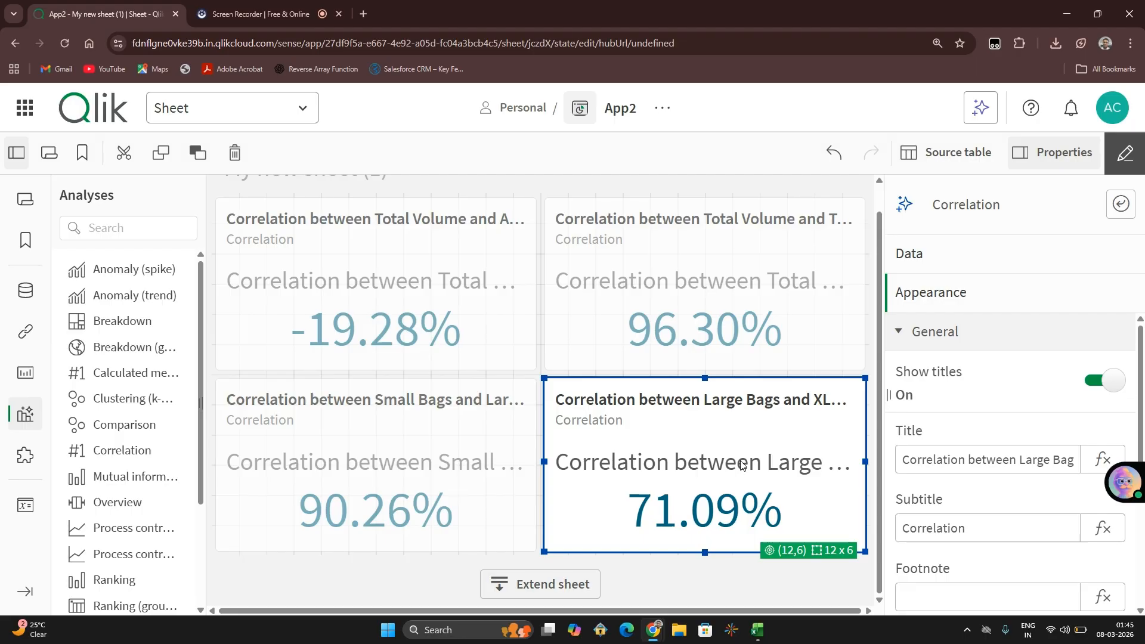
Step: Extend the sheet to add empty grid space below the four correlation charts
{"action": "left_click", "coordinate": [554, 586]}
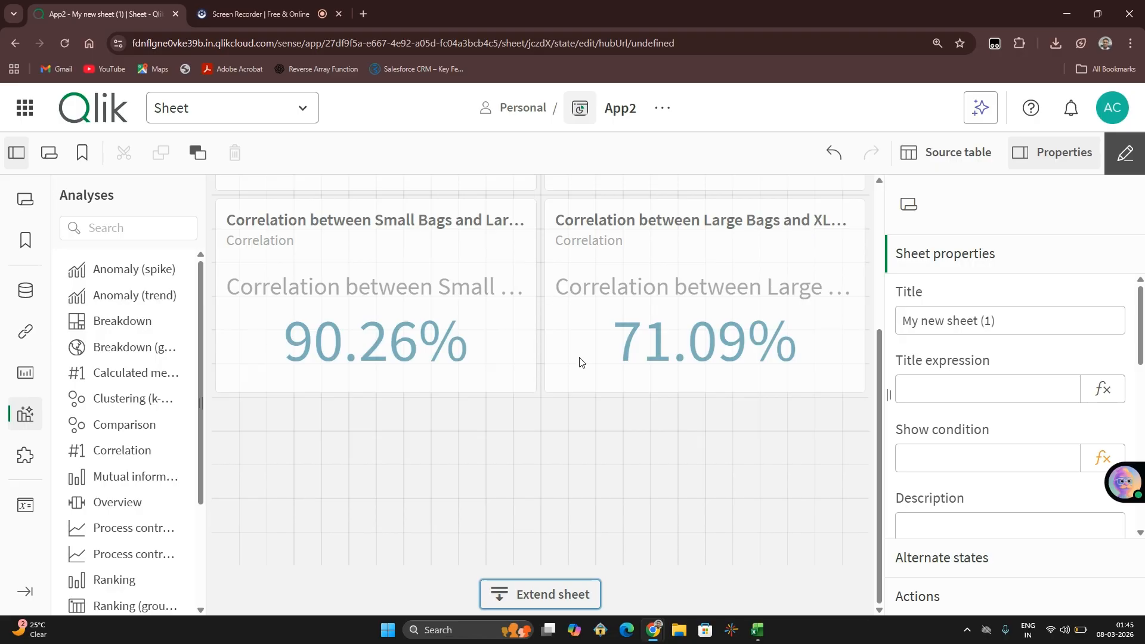
{"action": "scroll", "coordinate": [579, 362], "scroll_direction": "up", "scroll_amount": 4}
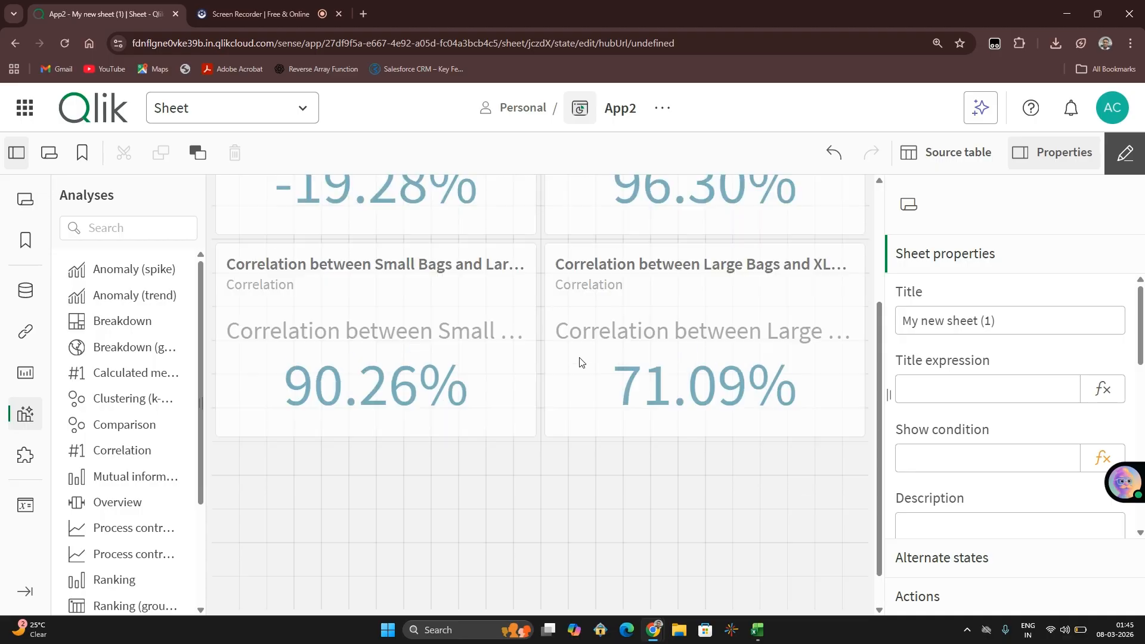
{"action": "scroll", "coordinate": [579, 362], "scroll_direction": "down", "scroll_amount": 3}
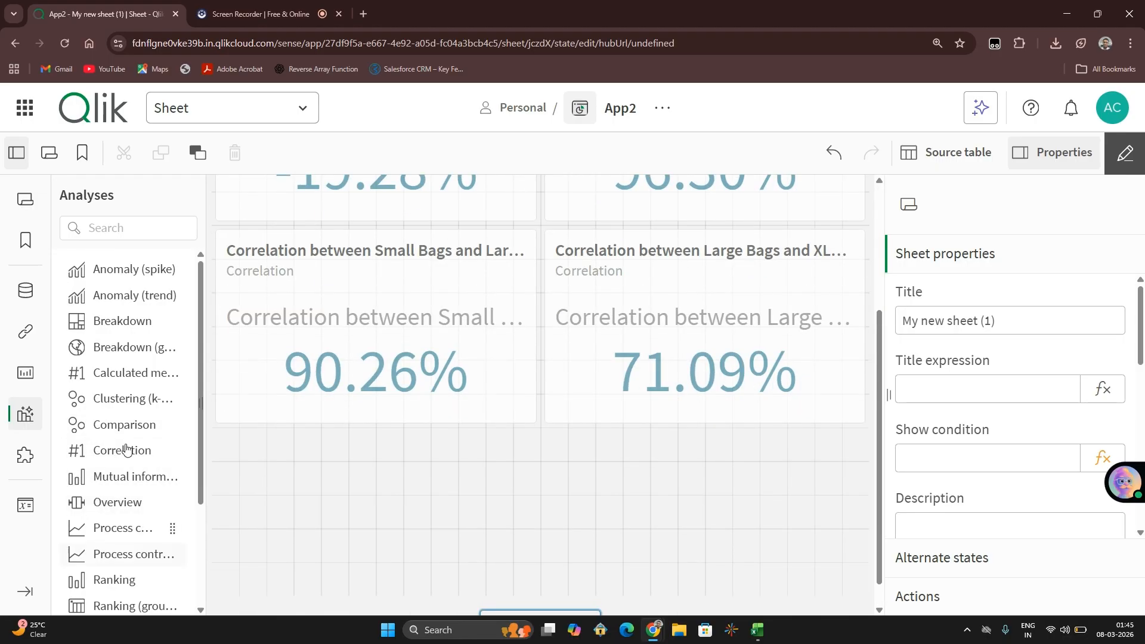
{"action": "left_click", "coordinate": [275, 5]}
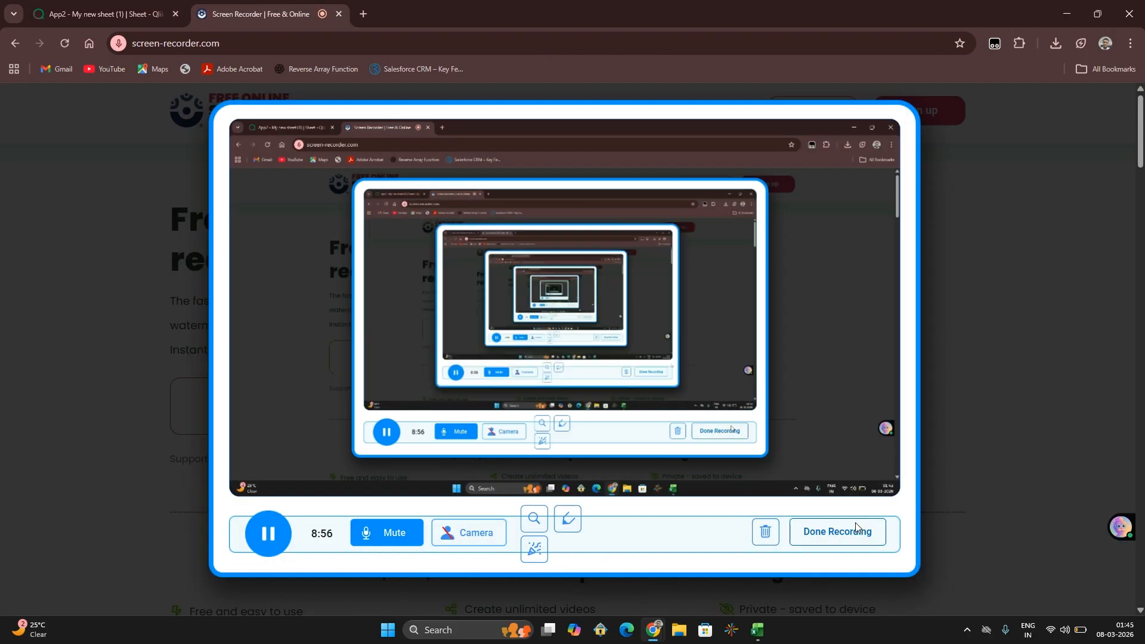